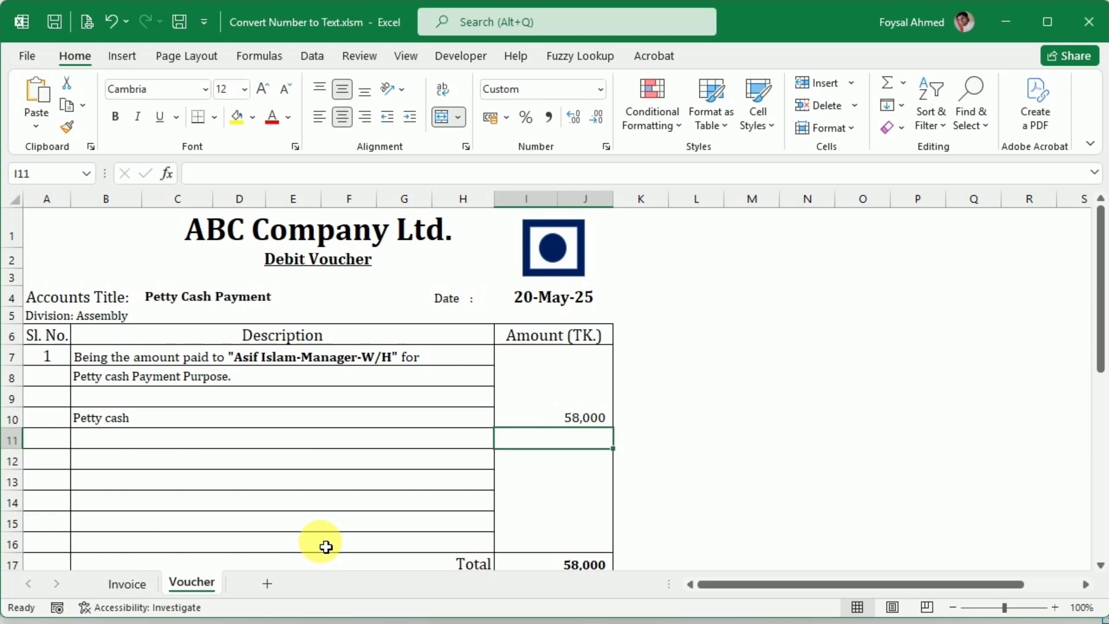
- Switch to the Invoice sheet and check the total cell below the item table
{"action": "left_click", "coordinate": [133, 584]}
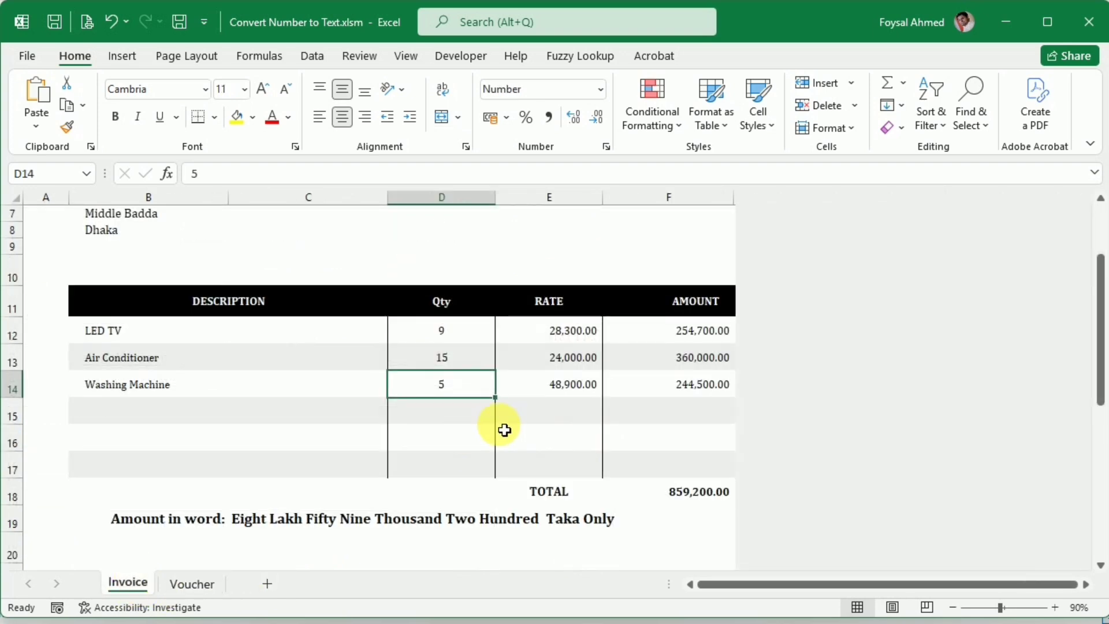
{"action": "scroll", "coordinate": [502, 428], "scroll_direction": "up", "scroll_amount": 3}
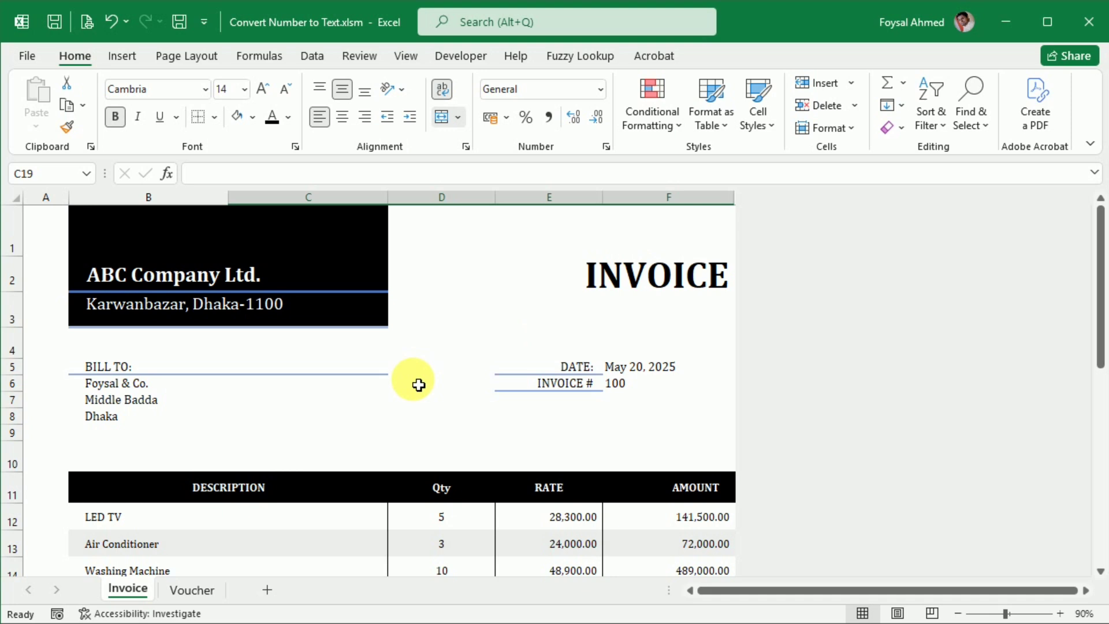
{"action": "scroll", "coordinate": [418, 384], "scroll_direction": "down", "scroll_amount": 3}
{"action": "left_click", "coordinate": [716, 453]}
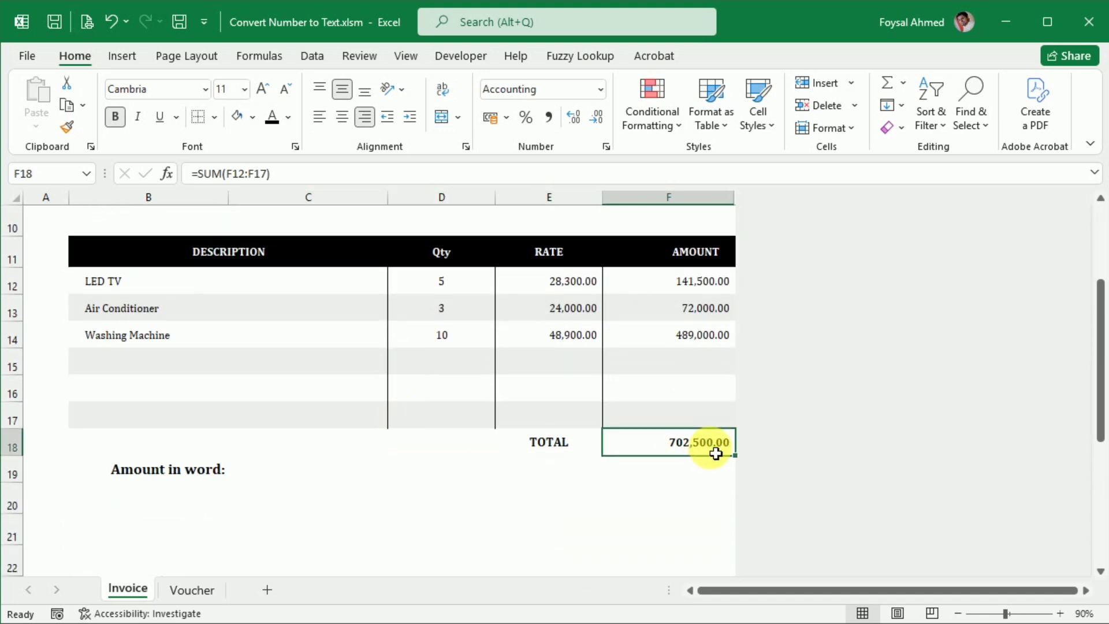
- Enter "Seven Lac Two Thousand Five Hundred Only" as the amount in words in cell C19
{"action": "left_click", "coordinate": [278, 478]}
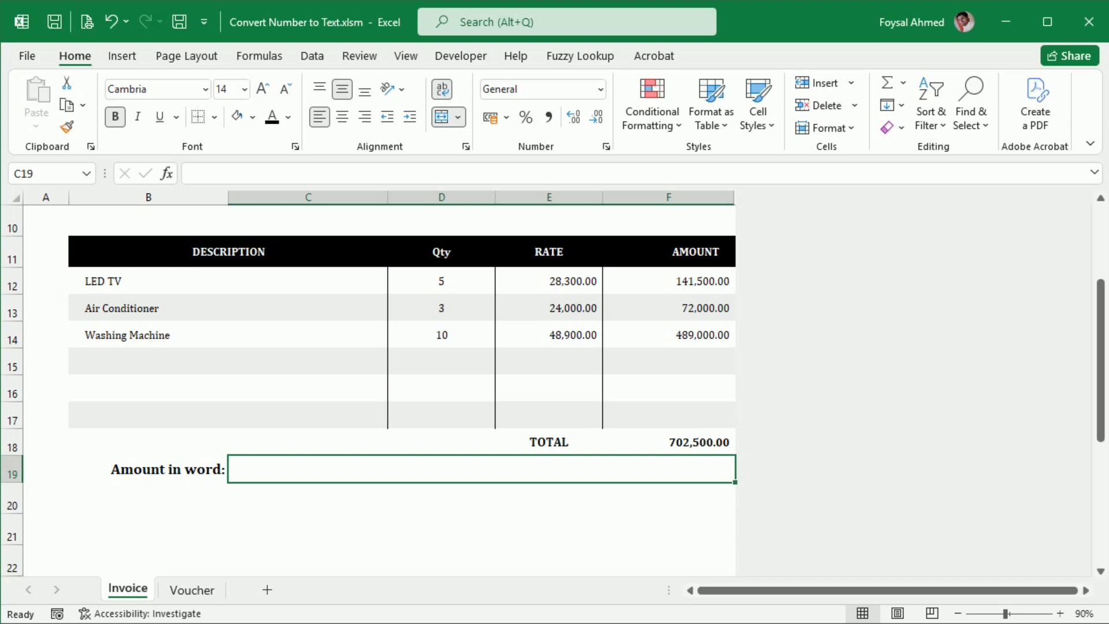
{"action": "type", "text": "Seven "}
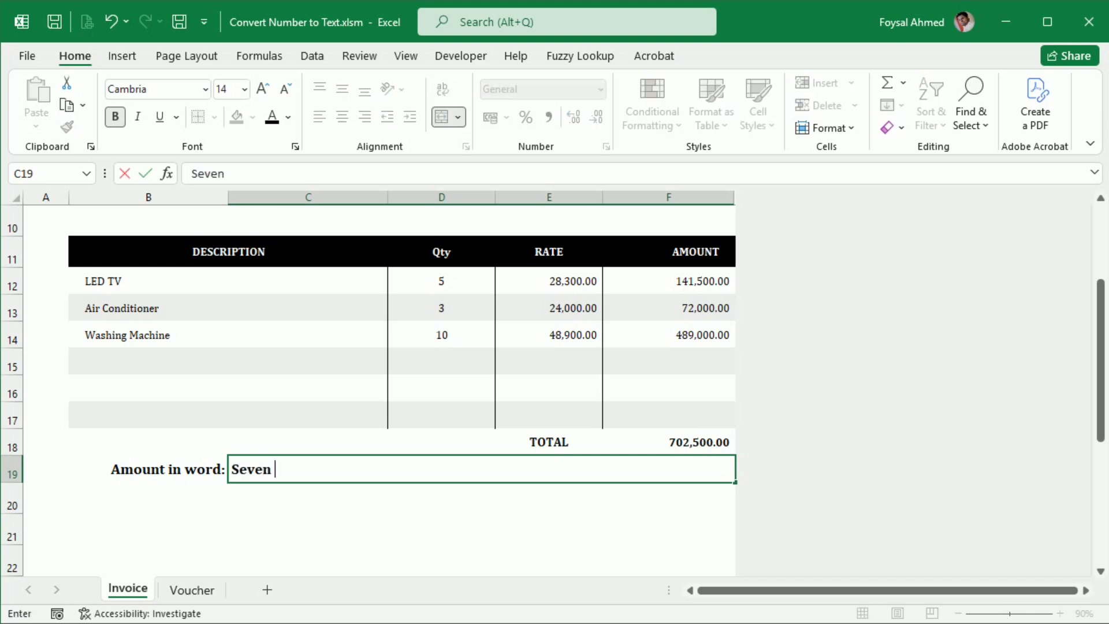
{"action": "type", "text": "Lac Two Thou"}
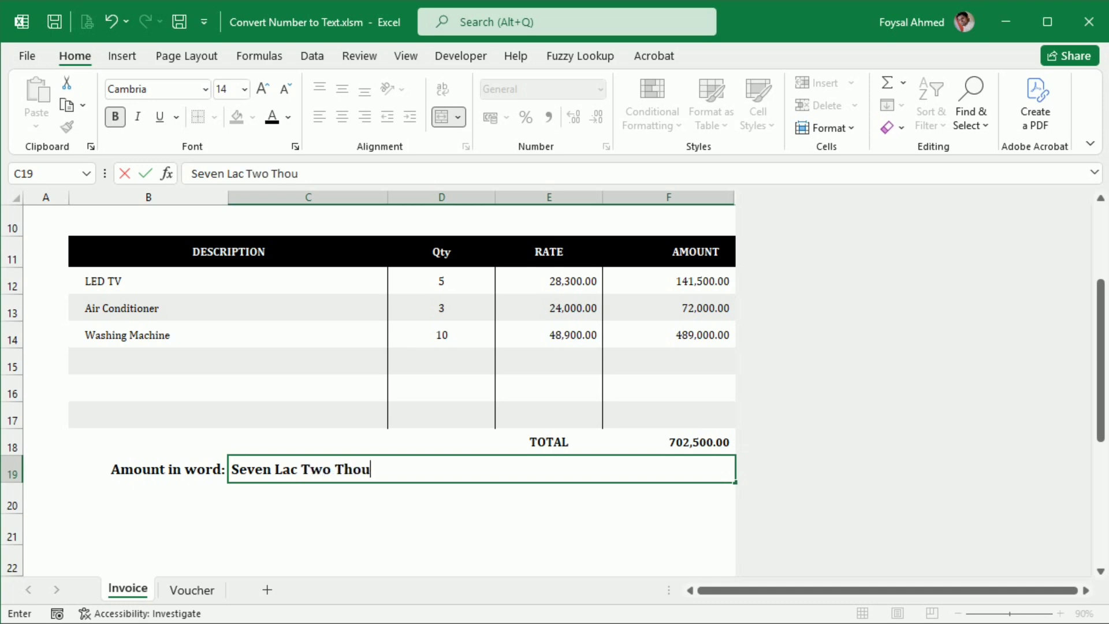
{"action": "type", "text": "sand Five "}
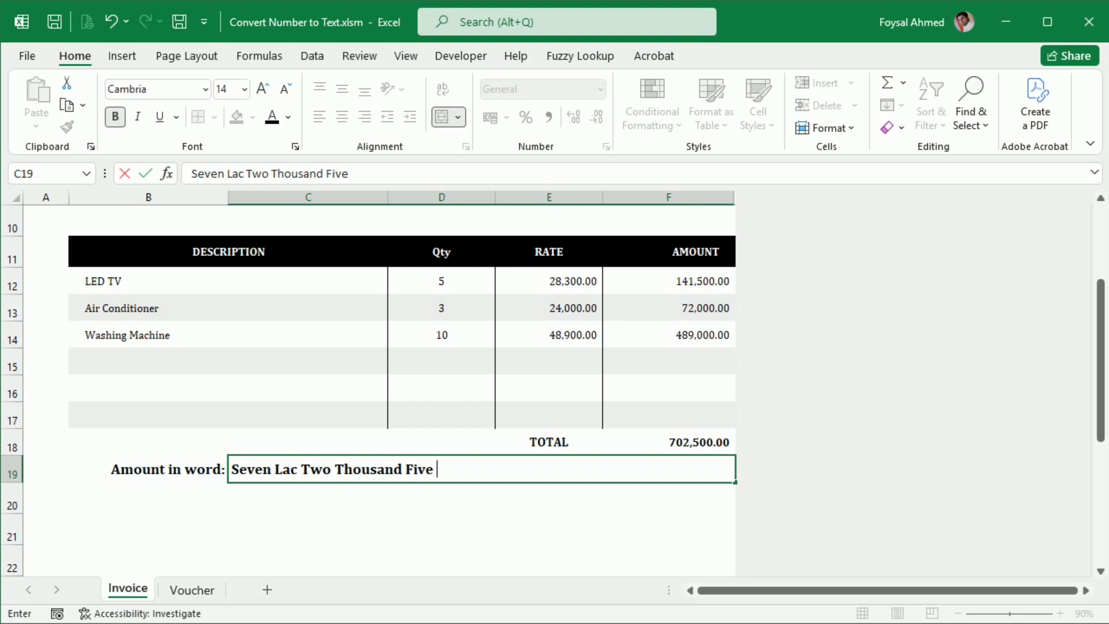
{"action": "type", "text": "Hundred O"}
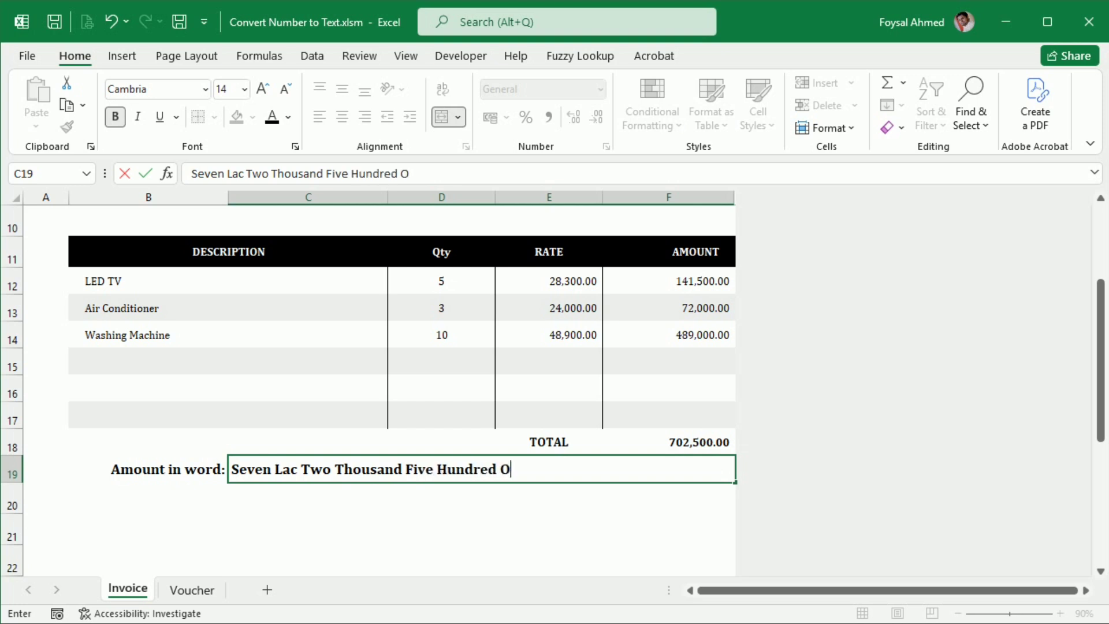
{"action": "type", "text": "nly"}
{"action": "key", "text": "Return"}
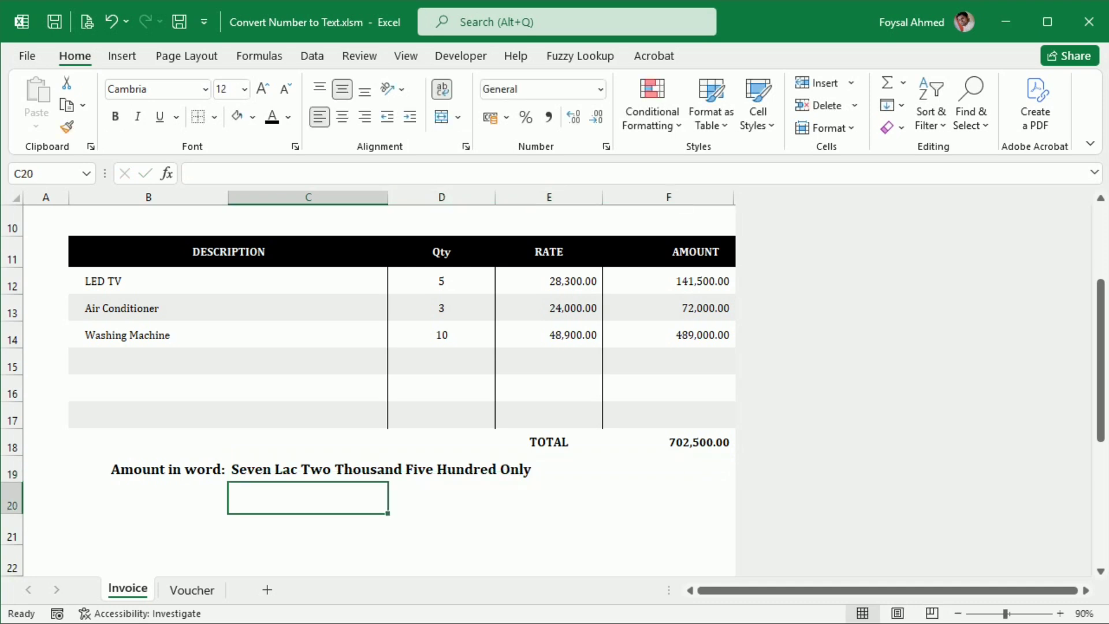
- Set the Air Conditioner quantity on the invoice to 5
{"action": "left_click", "coordinate": [481, 468]}
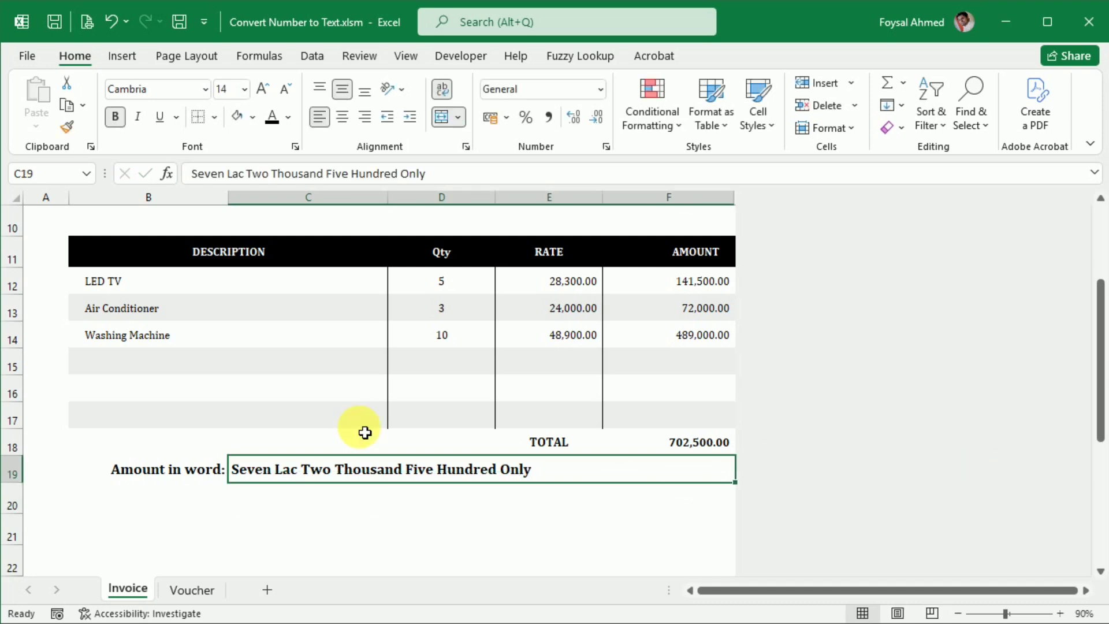
{"action": "scroll", "coordinate": [358, 430], "scroll_direction": "up", "scroll_amount": 3}
{"action": "scroll", "coordinate": [347, 430], "scroll_direction": "down", "scroll_amount": 3}
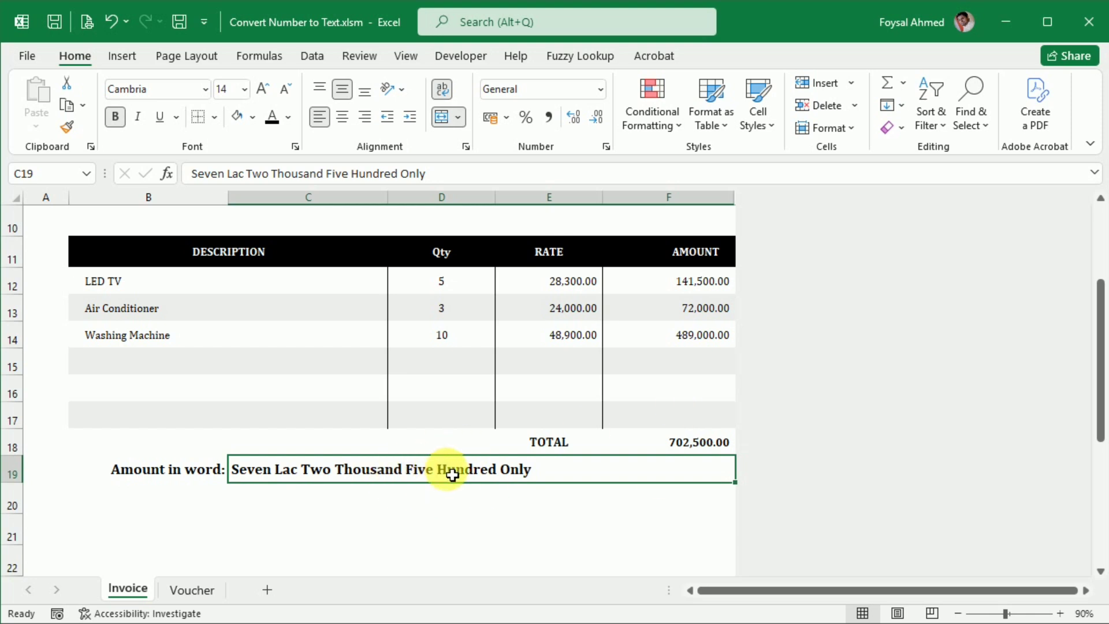
{"action": "left_click", "coordinate": [456, 316]}
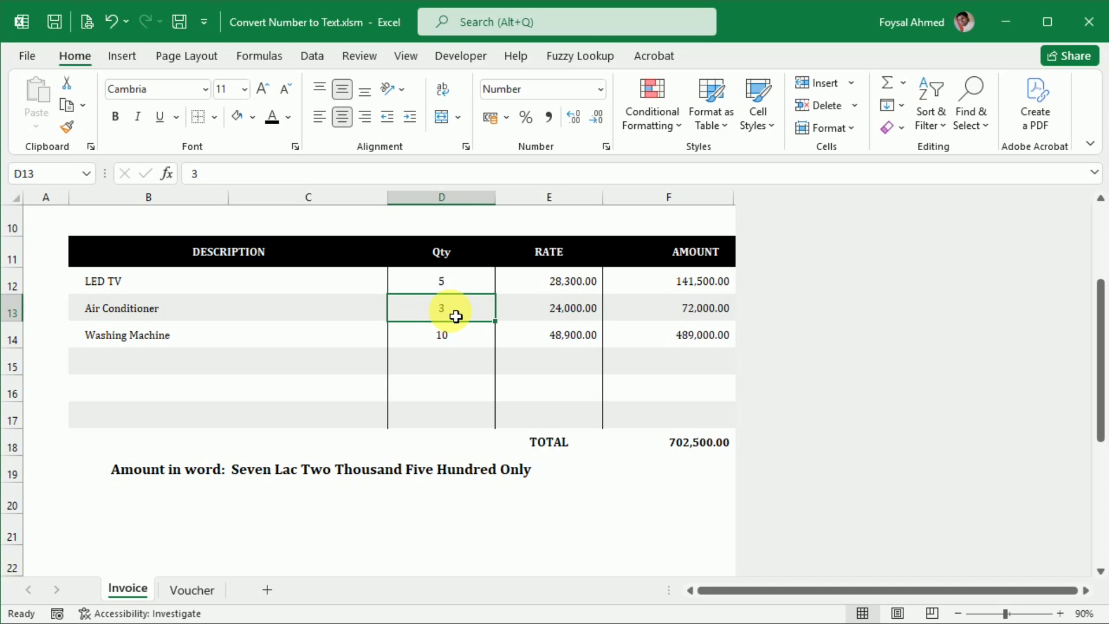
{"action": "type", "text": "5"}
{"action": "key", "text": "Return"}
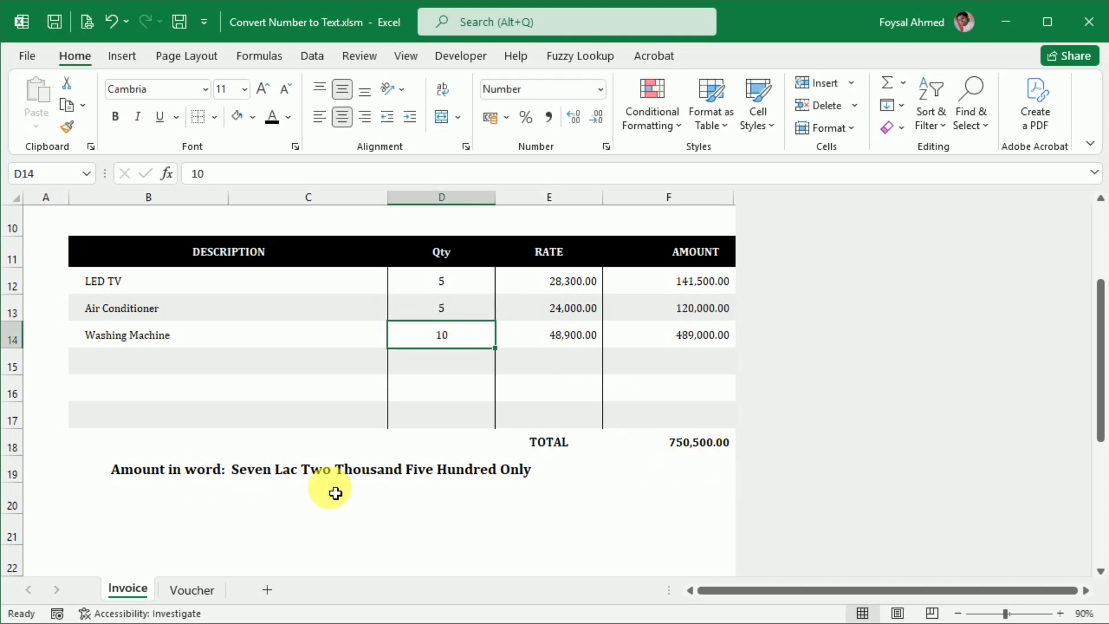
- Clear the manually written amount in words from cell C19
{"action": "left_click", "coordinate": [299, 477]}
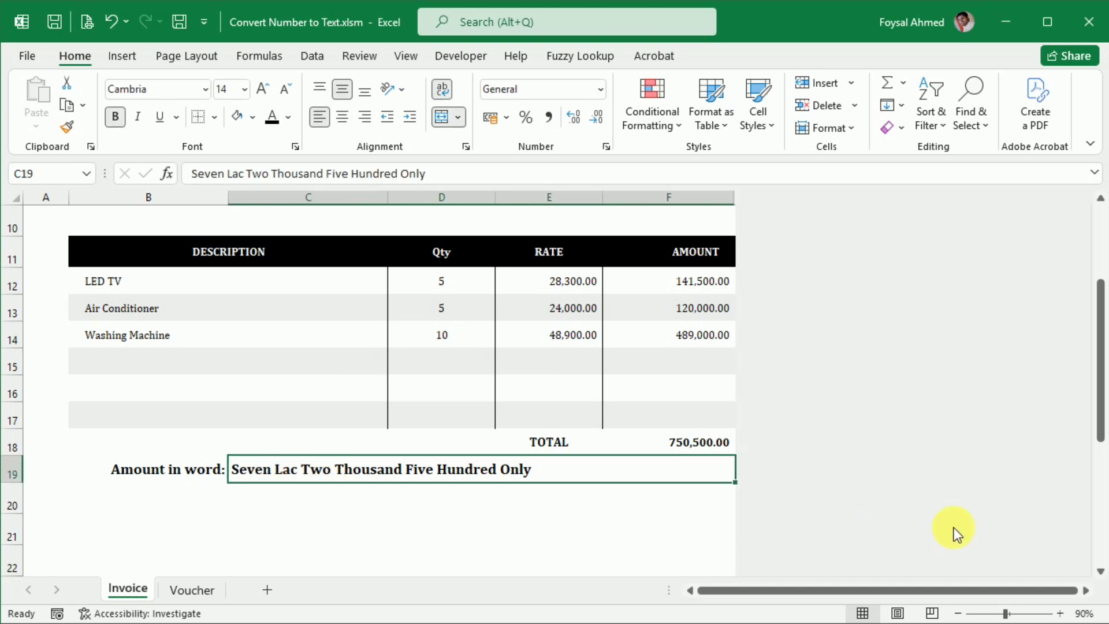
{"action": "key", "text": "Delete"}
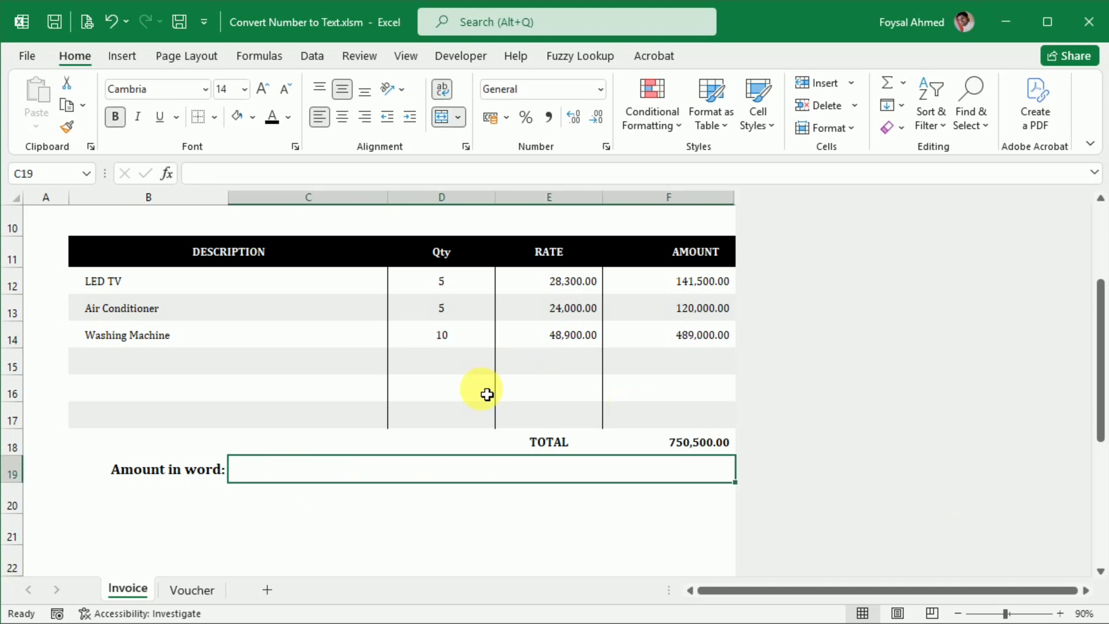
{"action": "scroll", "coordinate": [487, 393], "scroll_direction": "up", "scroll_amount": 3}
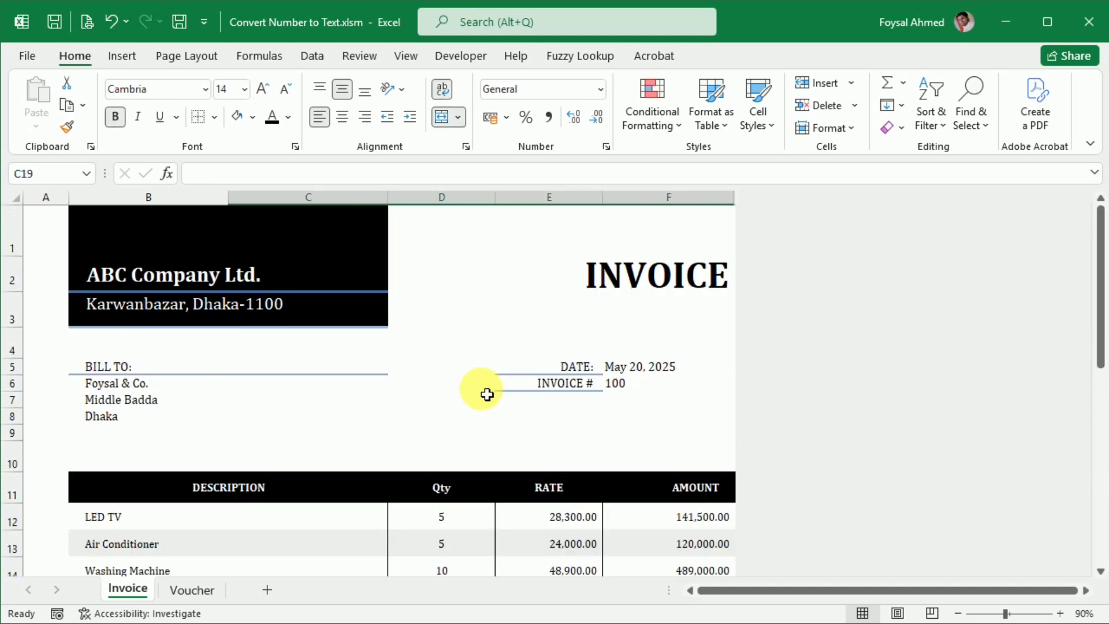
- Remove Developer from the main tabs shown in the ribbon
{"action": "left_click", "coordinate": [448, 55]}
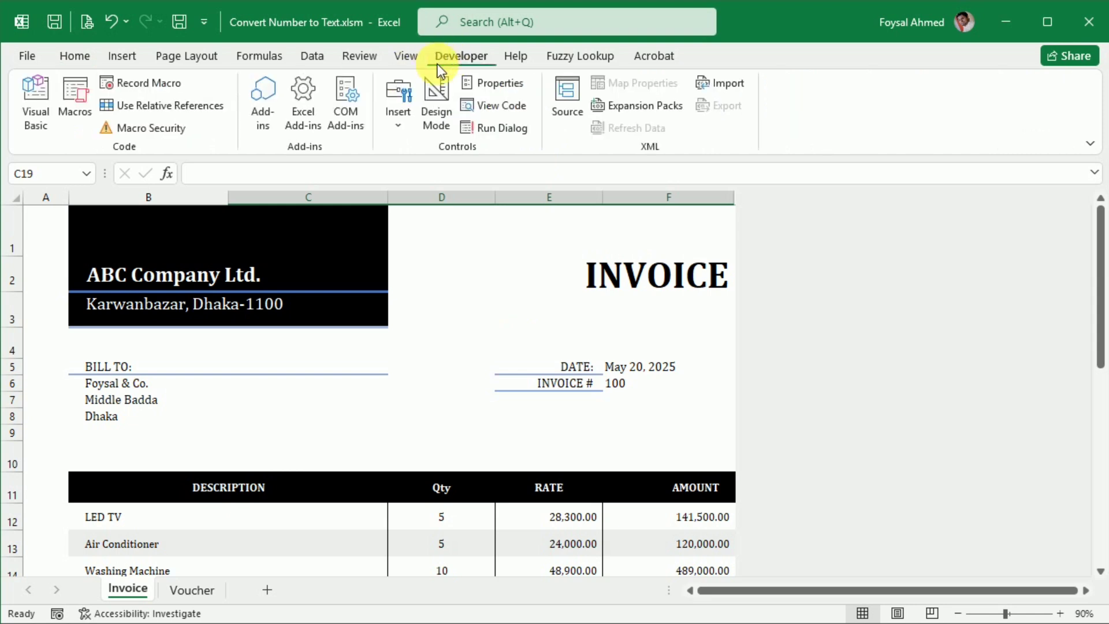
{"action": "right_click", "coordinate": [78, 55]}
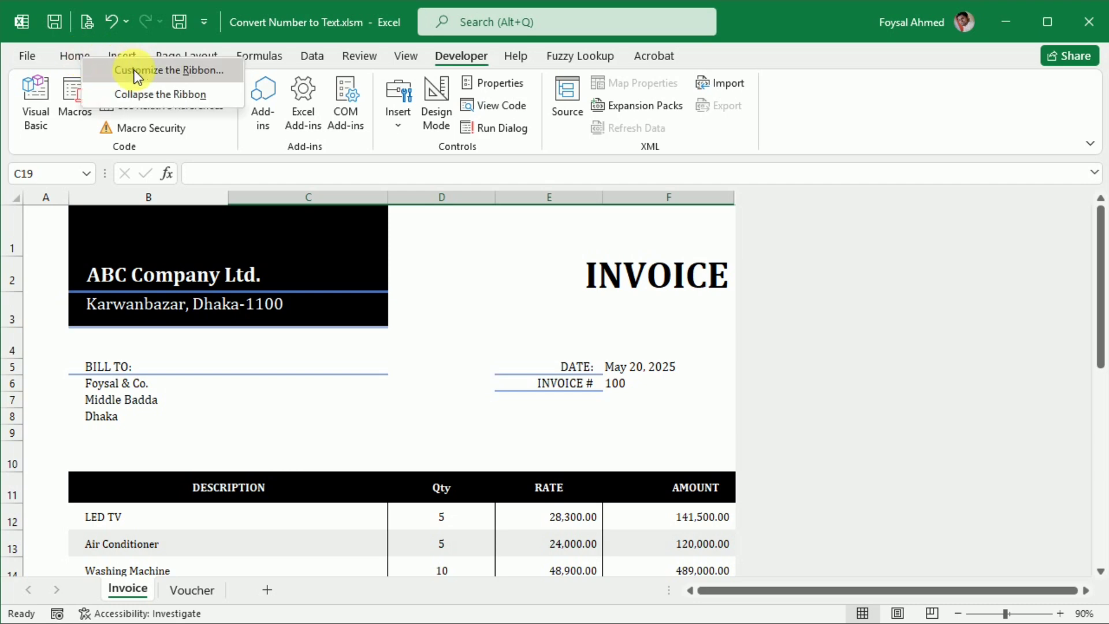
{"action": "left_click", "coordinate": [134, 70]}
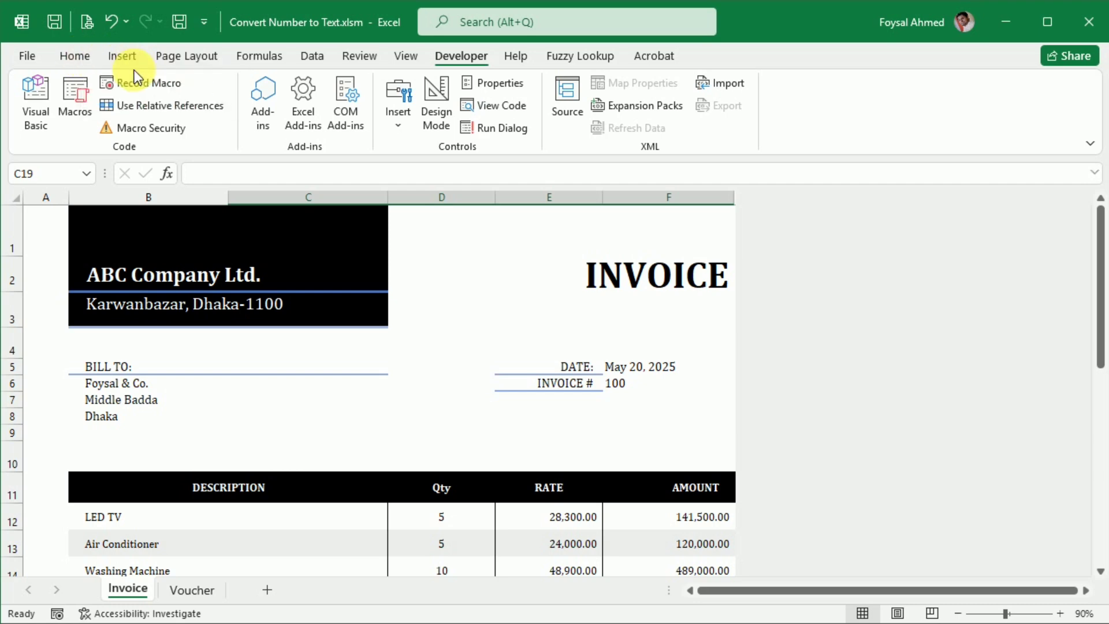
{"action": "left_click", "coordinate": [669, 315]}
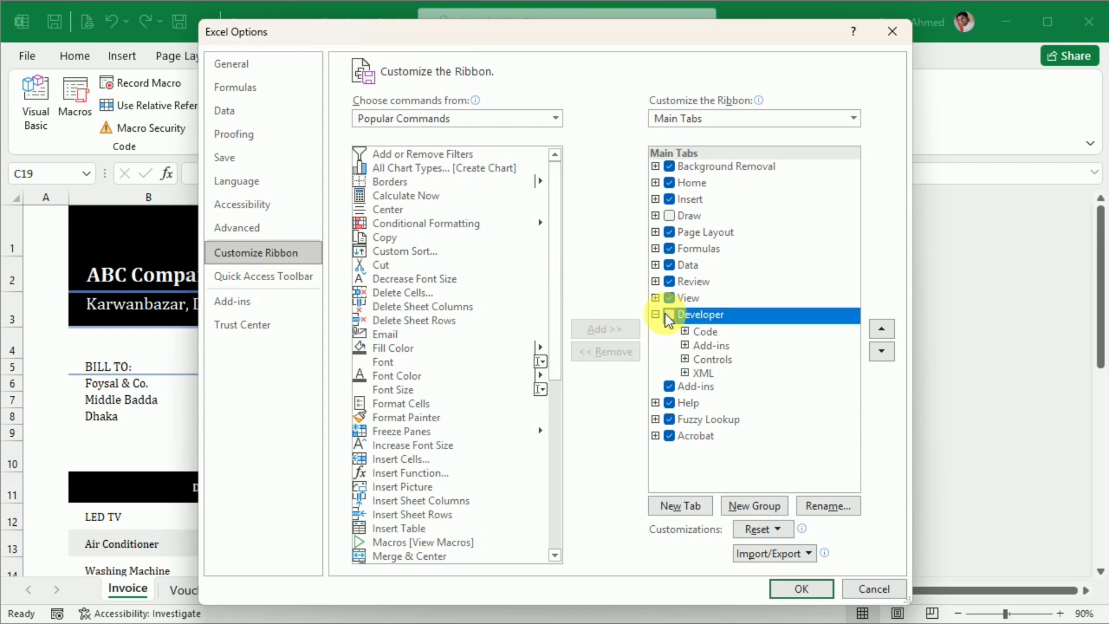
{"action": "left_click", "coordinate": [799, 587]}
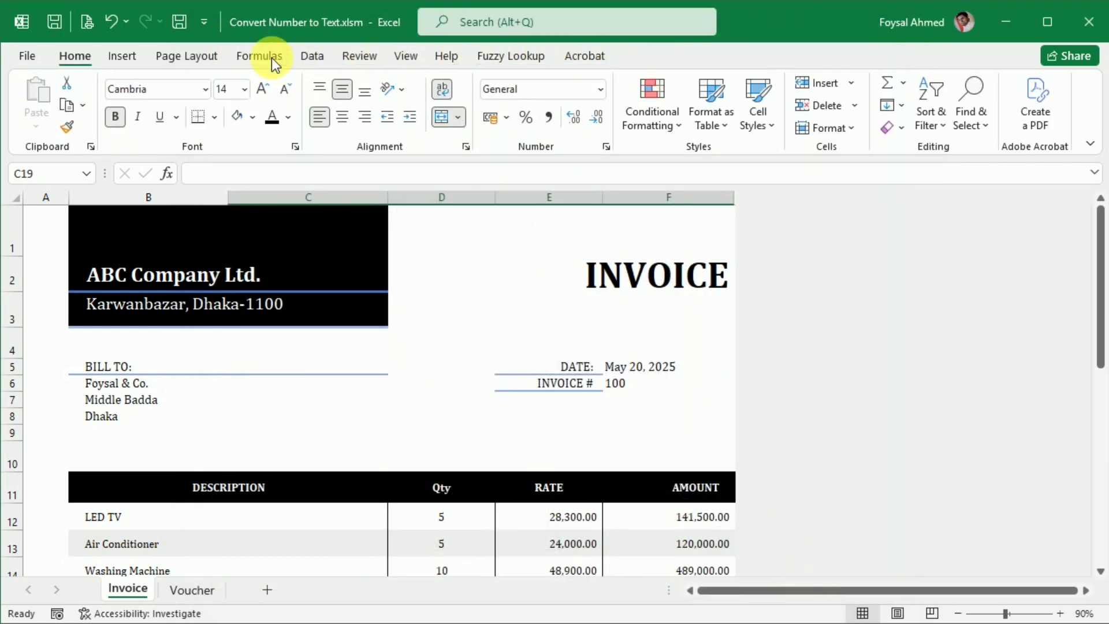
- Enable Developer among the main tabs in the ribbon customization and apply the change
{"action": "right_click", "coordinate": [252, 58]}
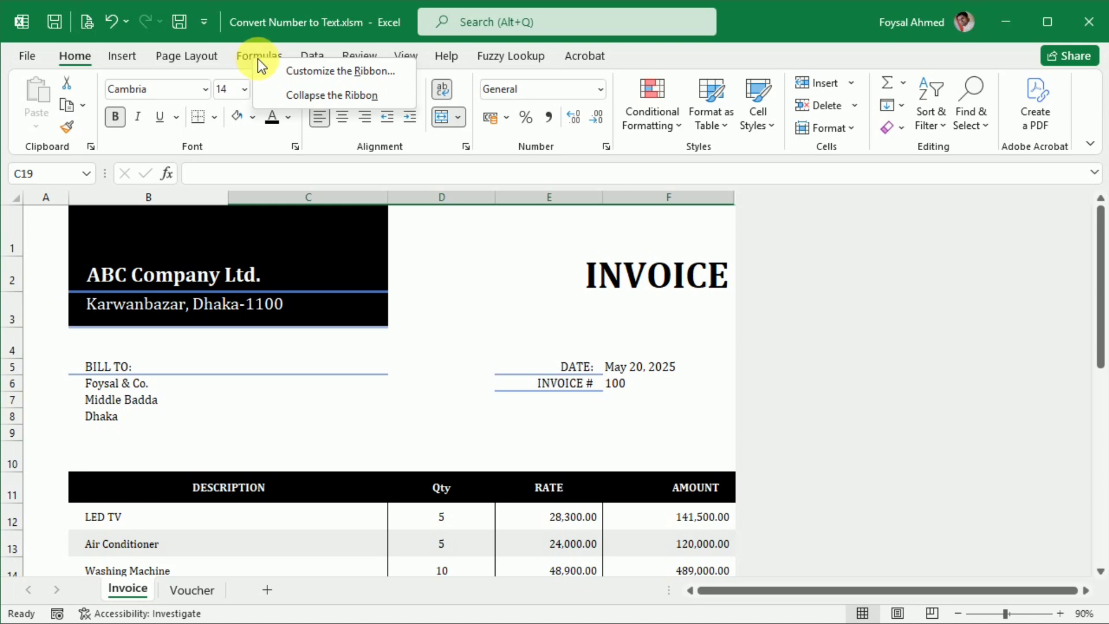
{"action": "left_click", "coordinate": [299, 68]}
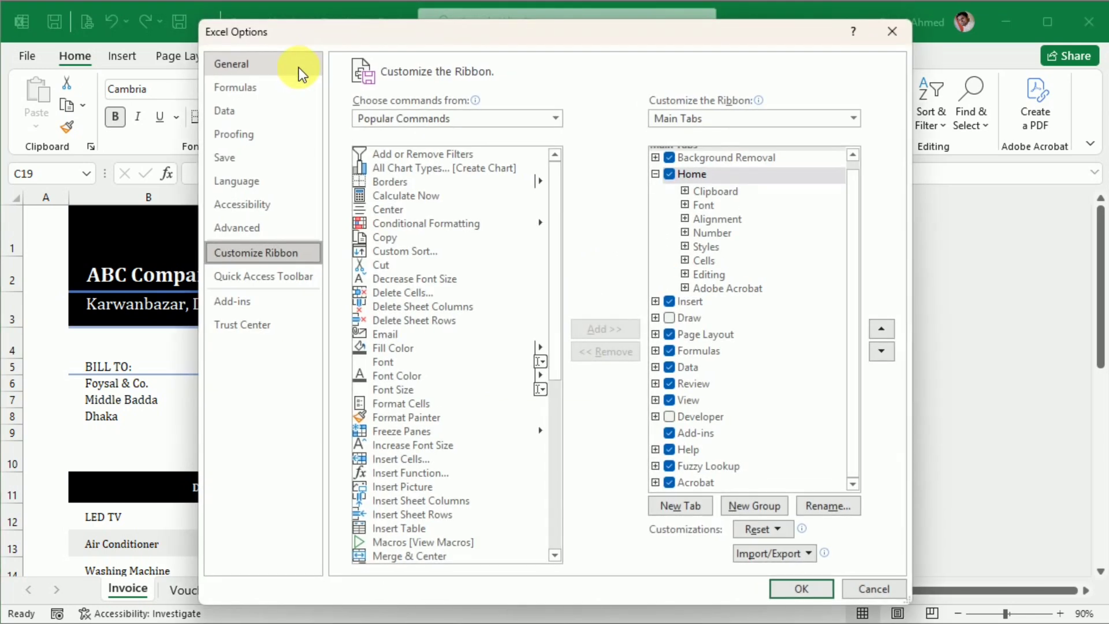
{"action": "left_click", "coordinate": [673, 423]}
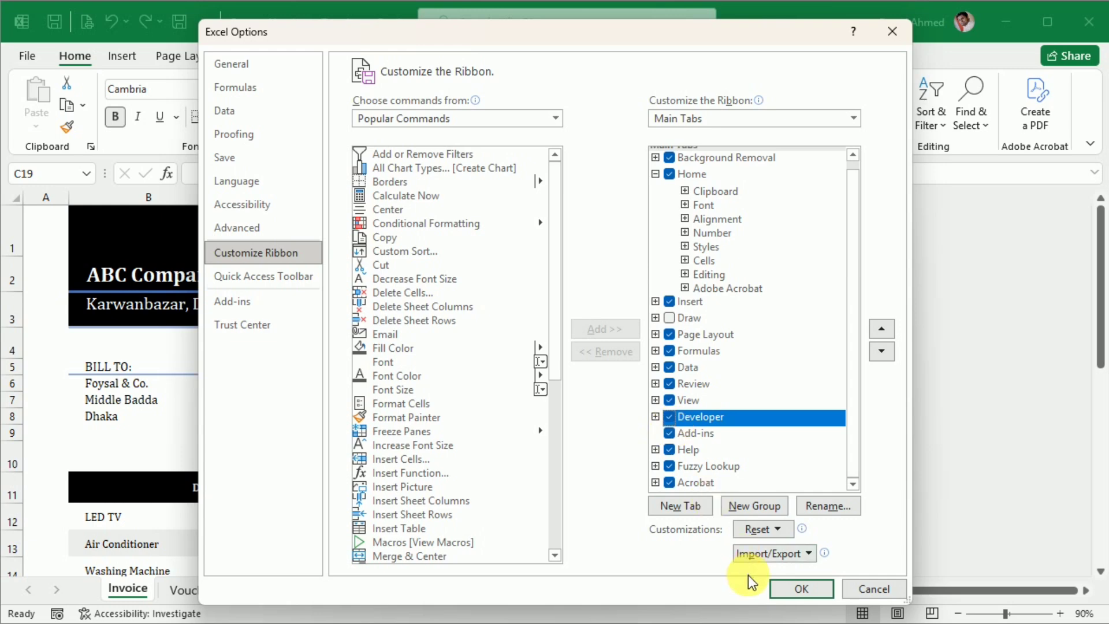
{"action": "left_click", "coordinate": [799, 587]}
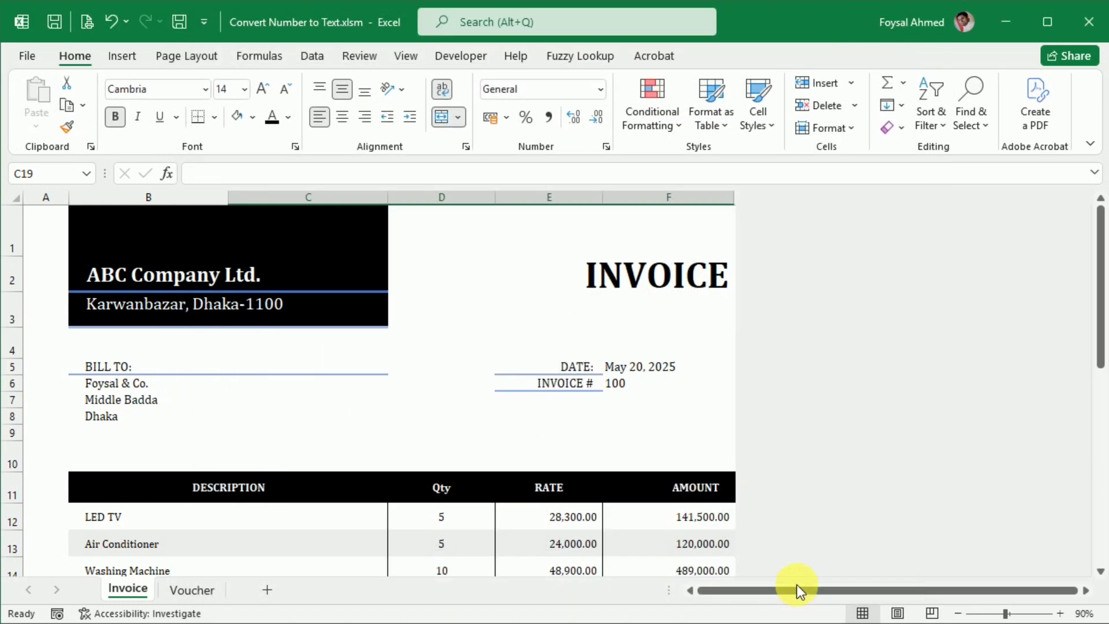
- Open the Visual Basic editor for the workbook and insert a new standard module
{"action": "left_click", "coordinate": [451, 57]}
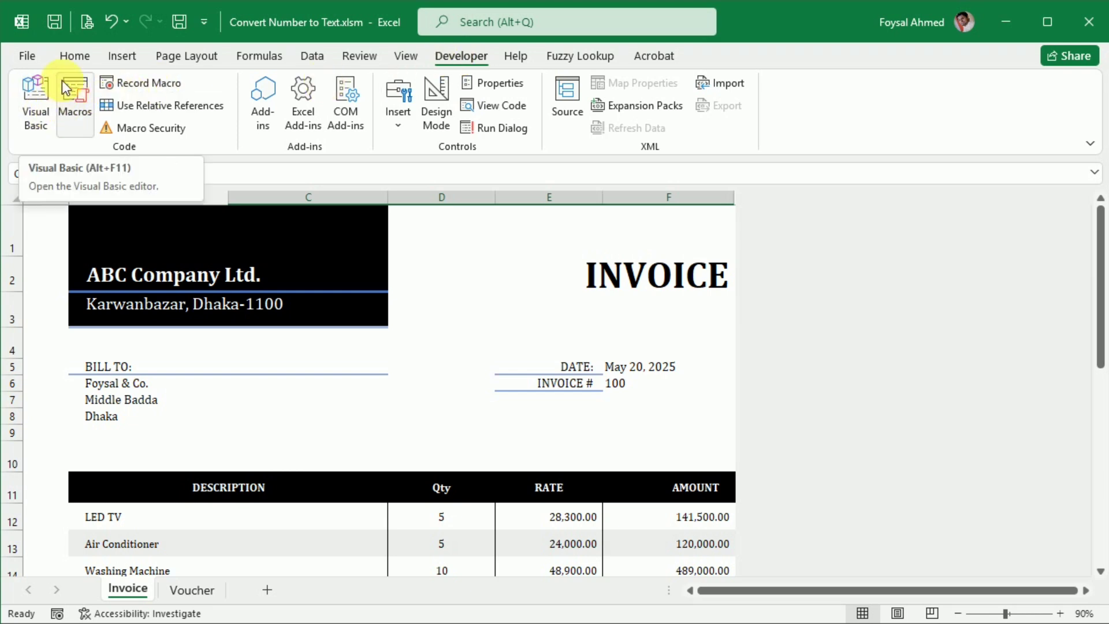
{"action": "left_click", "coordinate": [37, 93]}
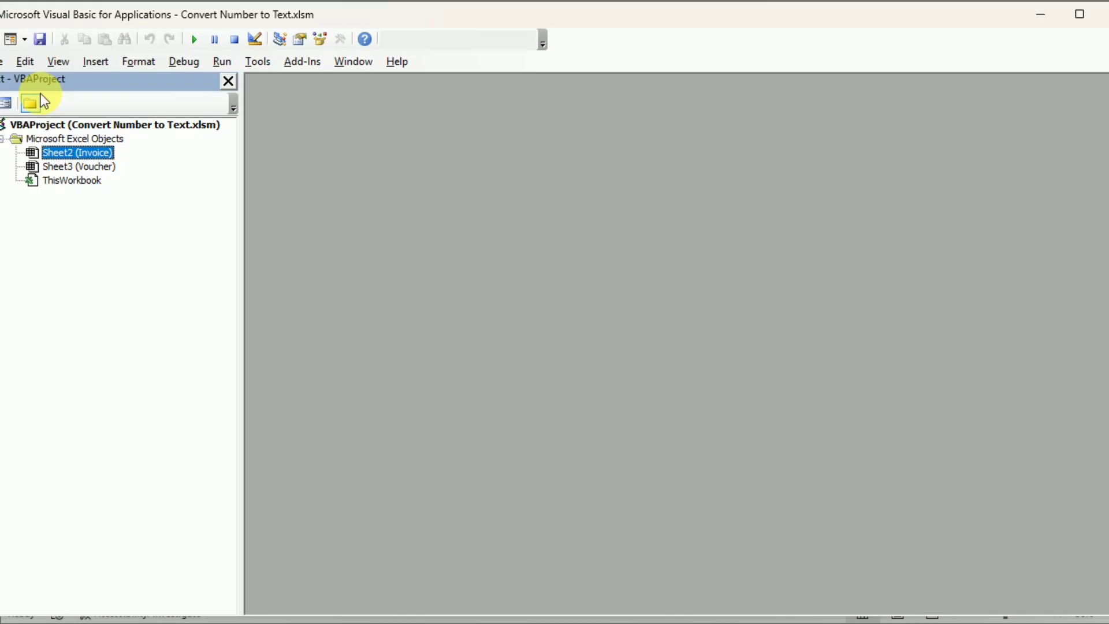
{"action": "left_click", "coordinate": [1078, 15]}
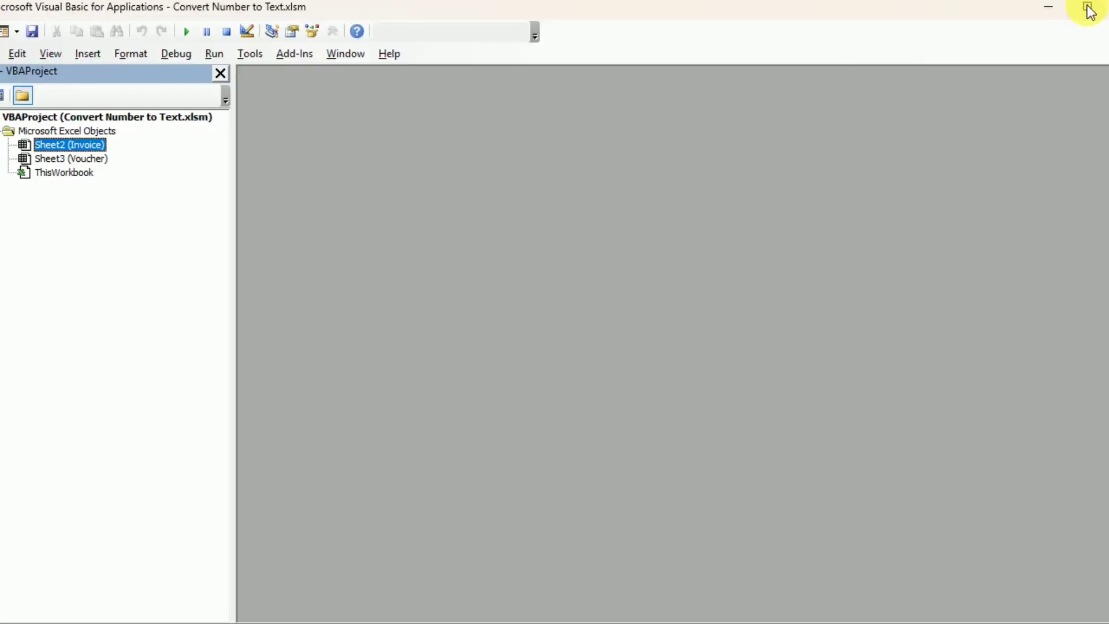
{"action": "mouse_move", "coordinate": [549, 13]}
{"action": "left_mouse_down"}
{"action": "mouse_move", "coordinate": [604, 25]}
{"action": "mouse_move", "coordinate": [570, 9]}
{"action": "left_mouse_up"}
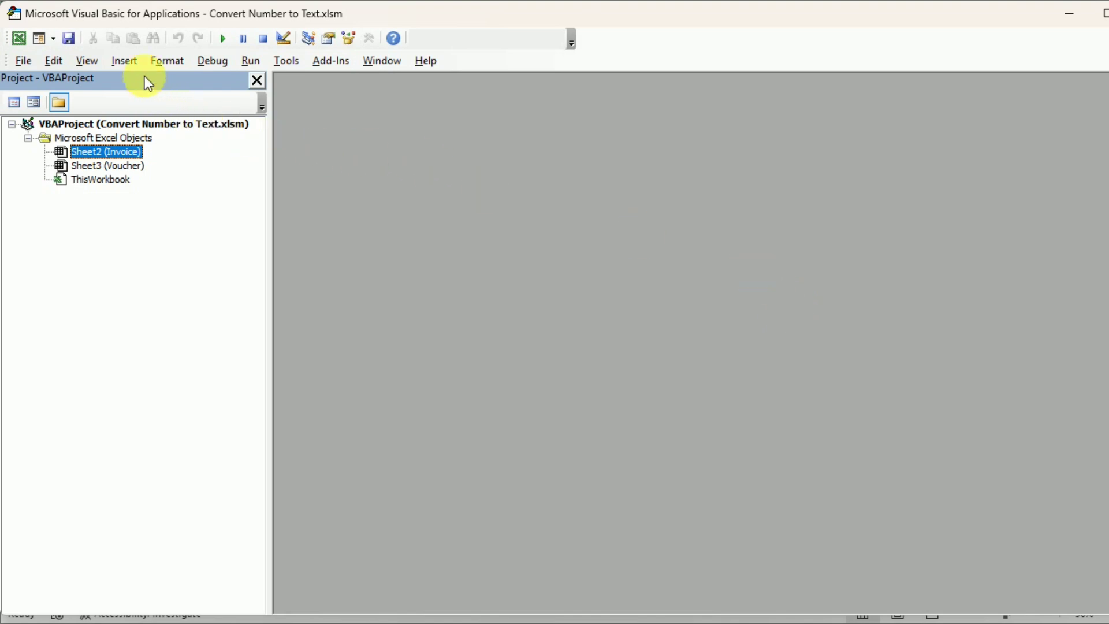
{"action": "left_click", "coordinate": [131, 67]}
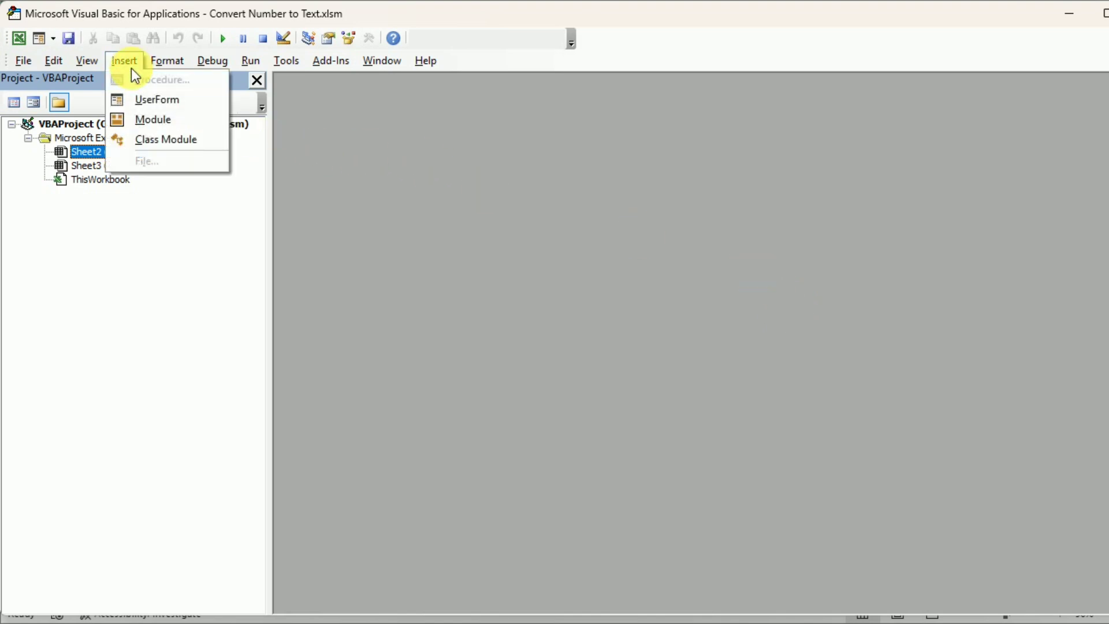
{"action": "left_click", "coordinate": [140, 119]}
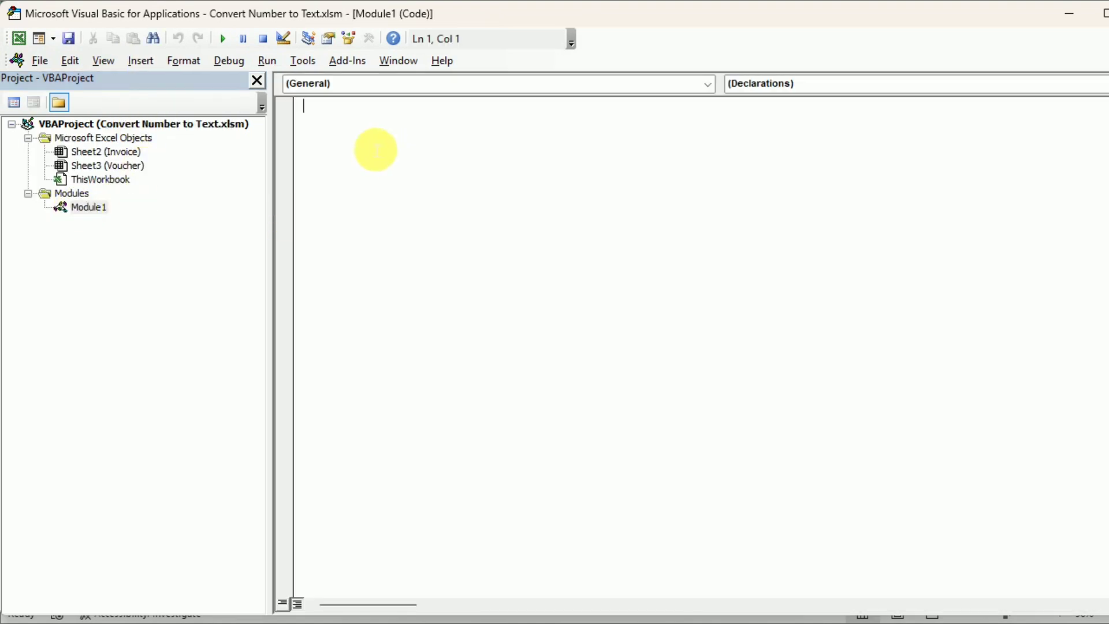
- Switch to Spell Number (Taka).txt in Notepad, resize its window, and copy the entire SpellNumber function code
{"action": "left_click", "coordinate": [807, 623]}
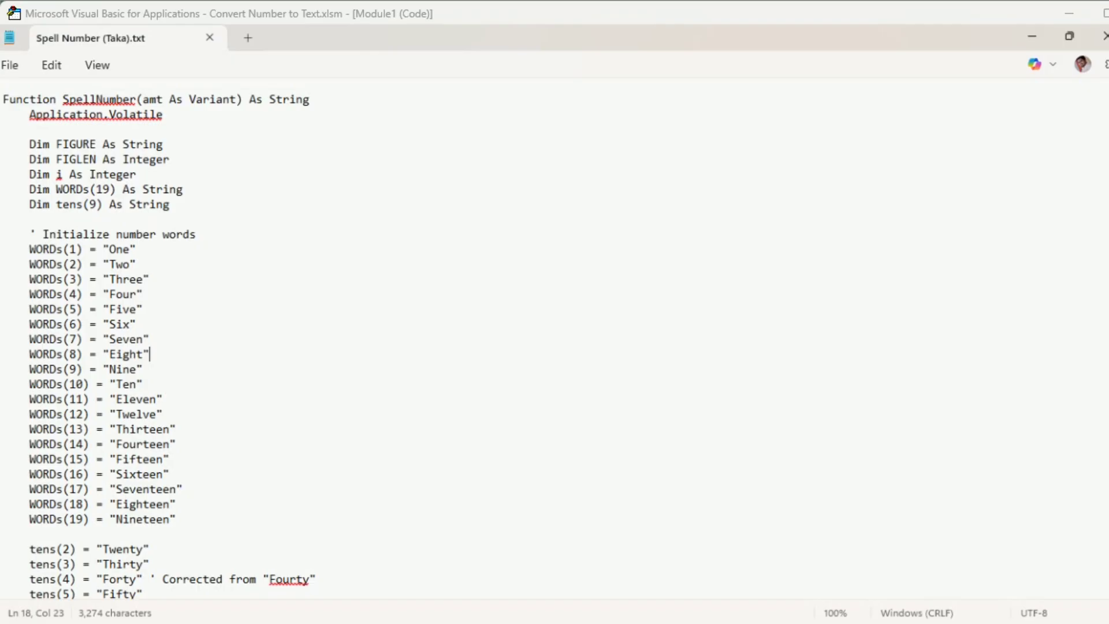
{"action": "left_click_drag", "start_coordinate": [449, 29], "coordinate": [456, 61]}
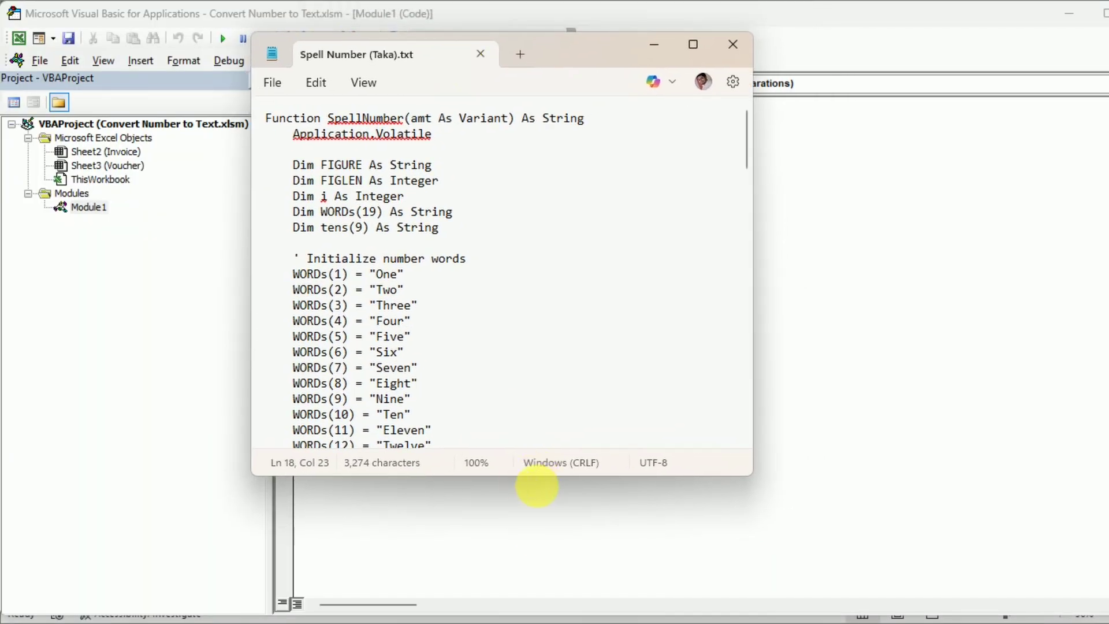
{"action": "left_click_drag", "start_coordinate": [539, 487], "coordinate": [564, 587]}
{"action": "left_click", "coordinate": [525, 371]}
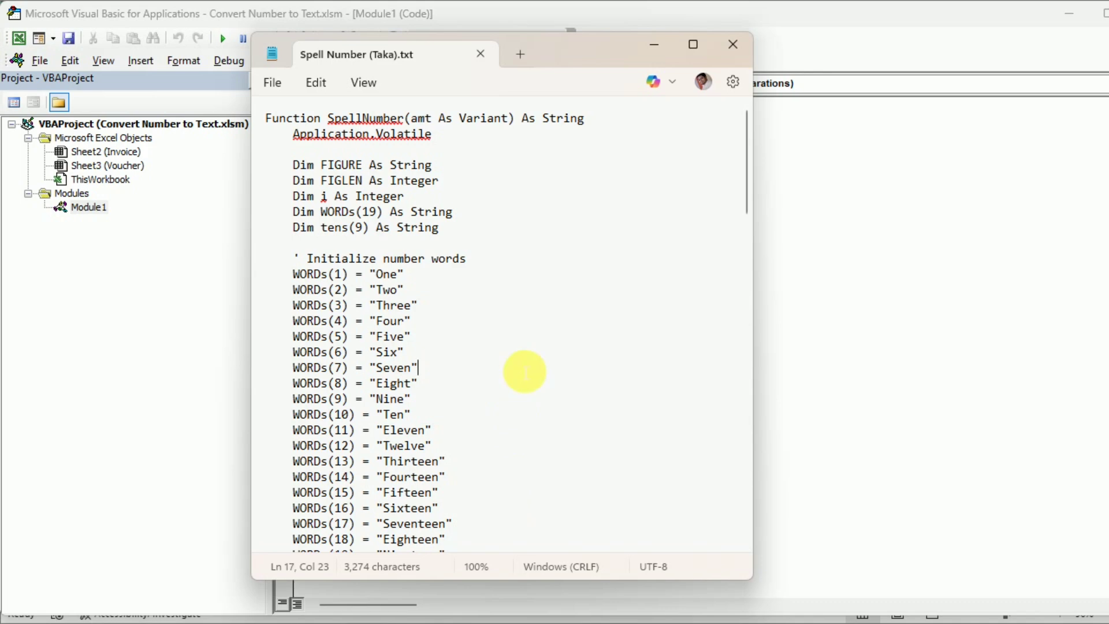
{"action": "key", "text": "ctrl+a"}
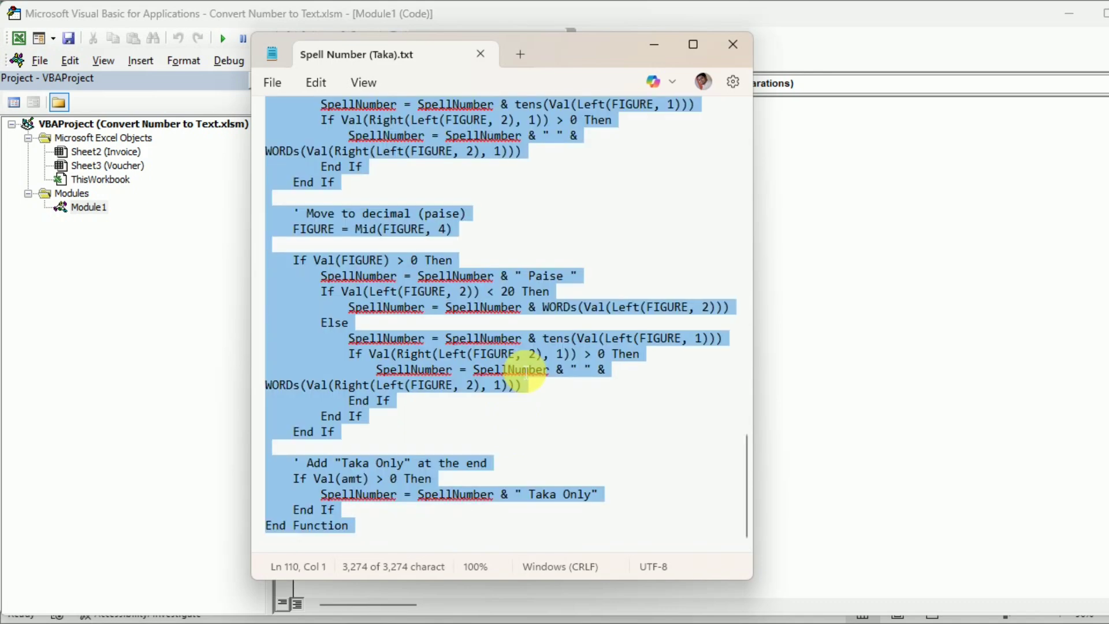
{"action": "left_click", "coordinate": [656, 45]}
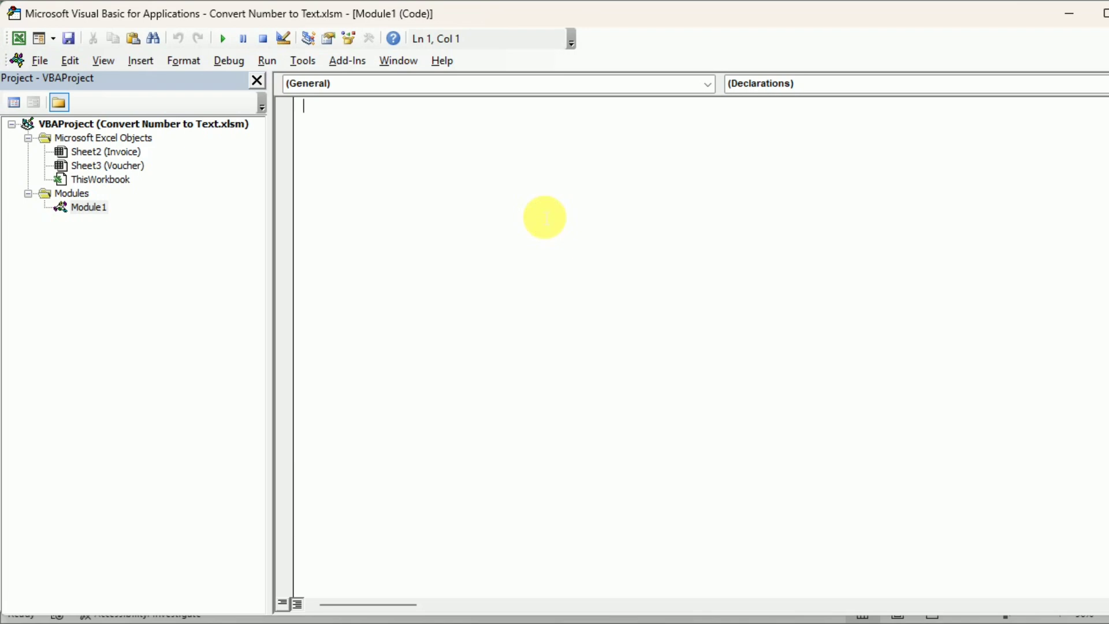
- Paste the SpellNumber function code into Module1, review it, and close the Visual Basic editor
{"action": "key", "text": "ctrl+v"}
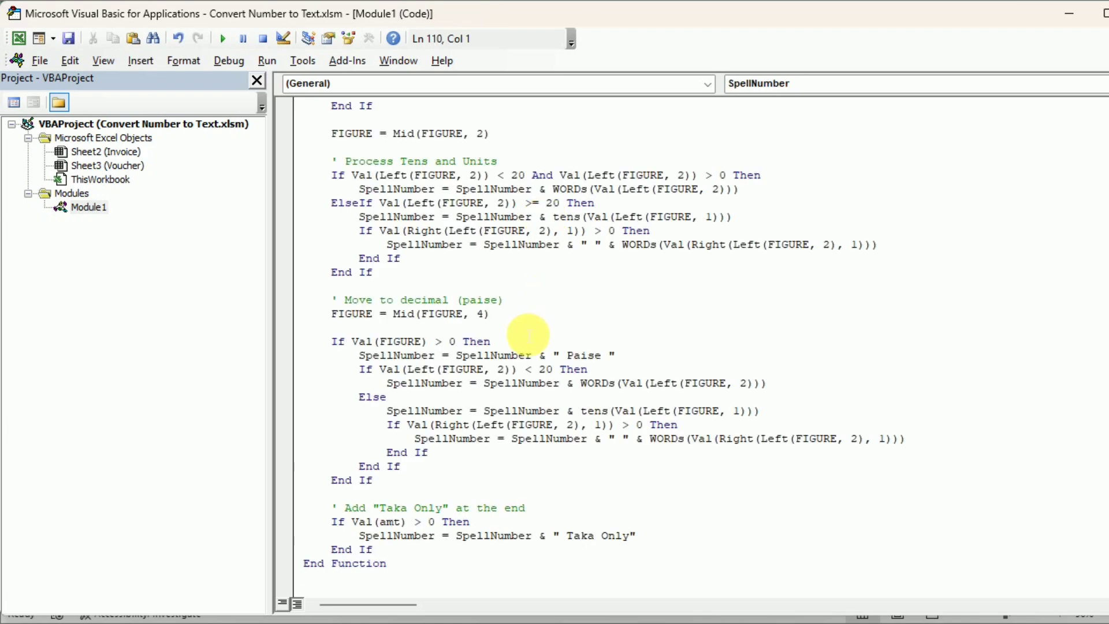
{"action": "scroll", "coordinate": [528, 335], "scroll_direction": "up", "scroll_amount": 20}
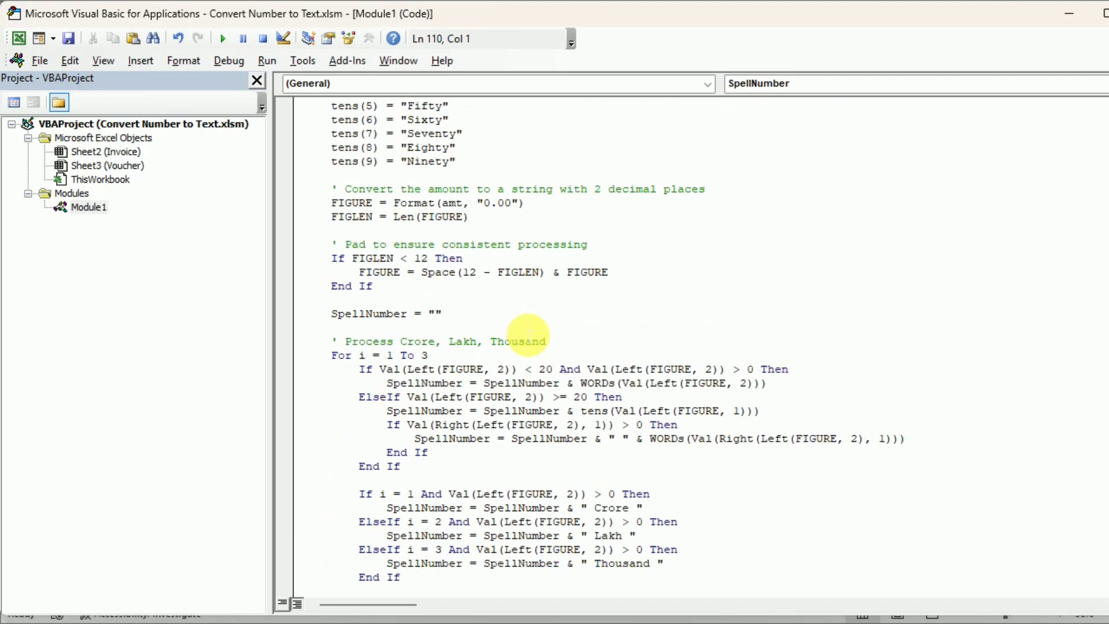
{"action": "scroll", "coordinate": [528, 335], "scroll_direction": "up", "scroll_amount": 4}
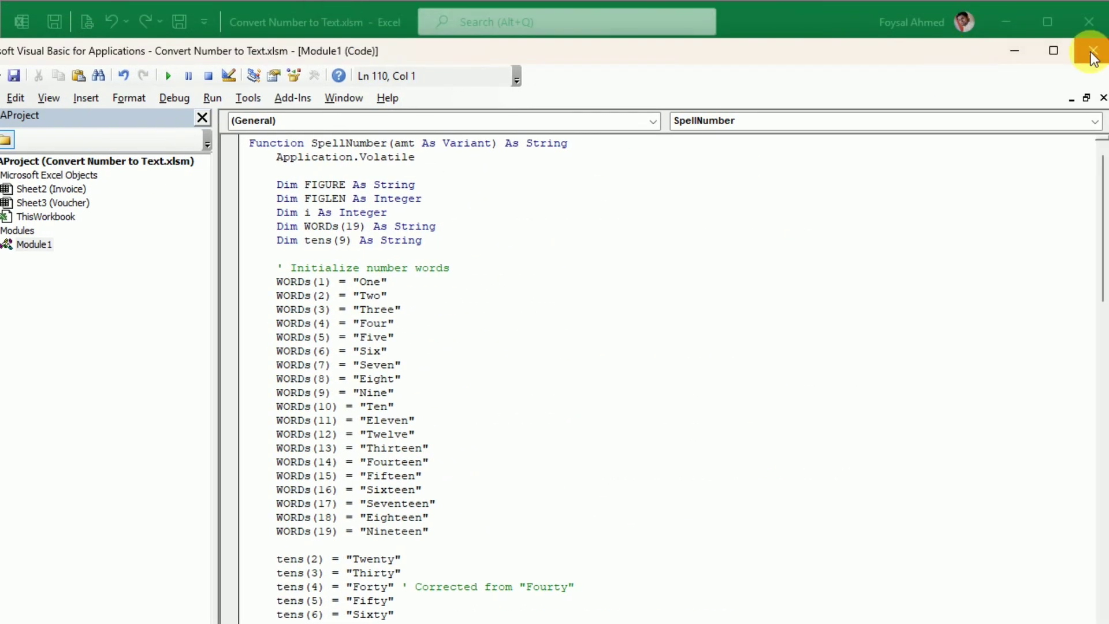
{"action": "left_click", "coordinate": [1093, 53]}
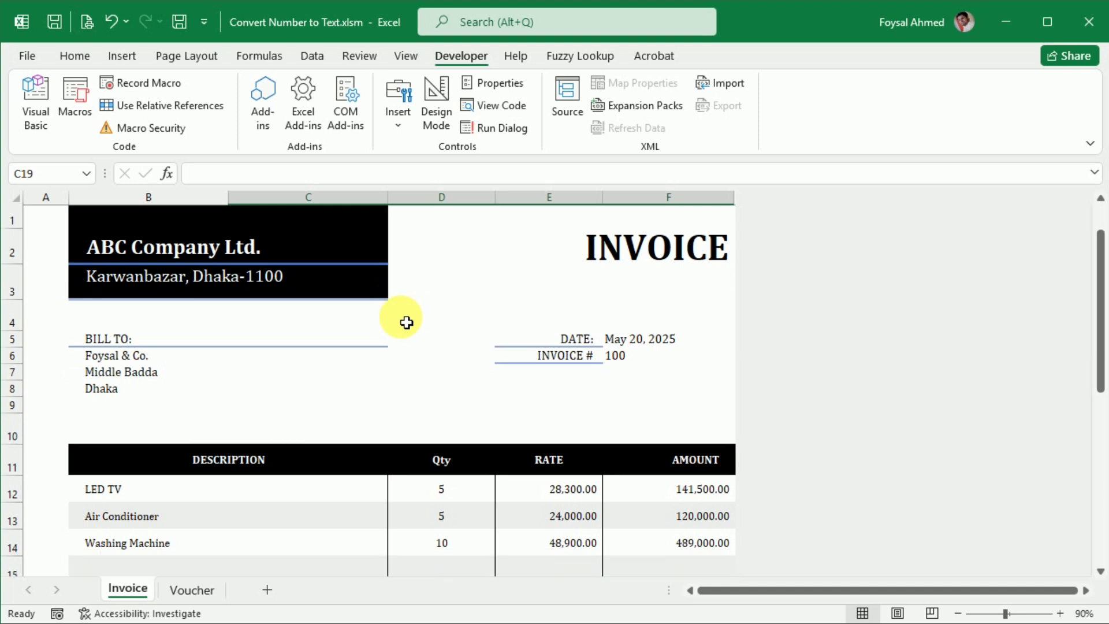
- Enter a SpellNumber formula in cell C19 of the Invoice sheet that converts the total in F18 to words
{"action": "scroll", "coordinate": [406, 323], "scroll_direction": "down", "scroll_amount": 3}
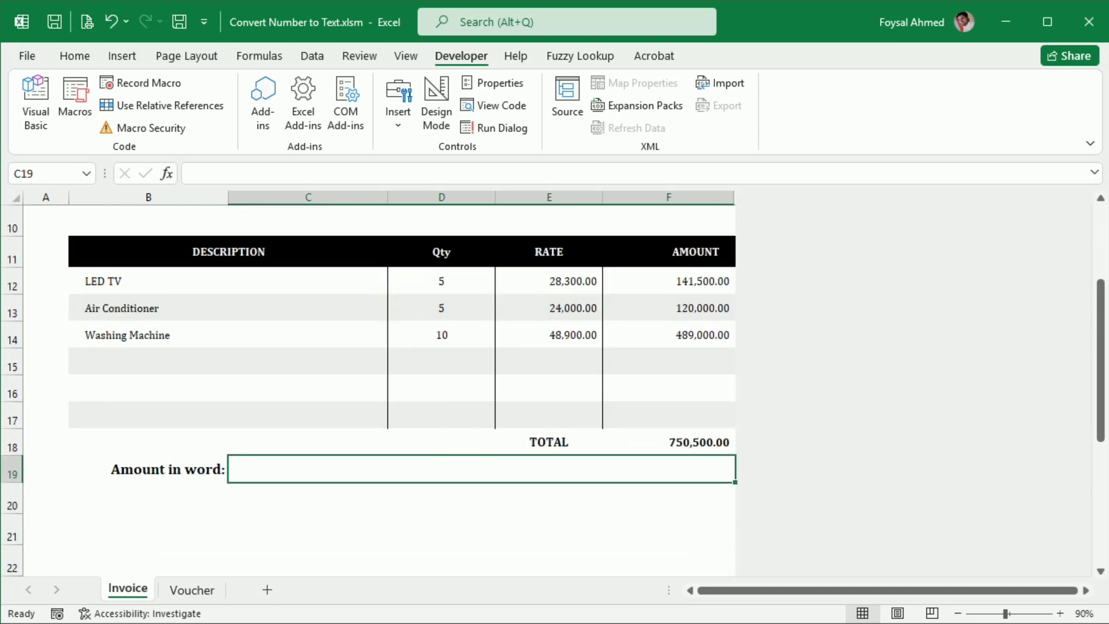
{"action": "type", "text": "="}
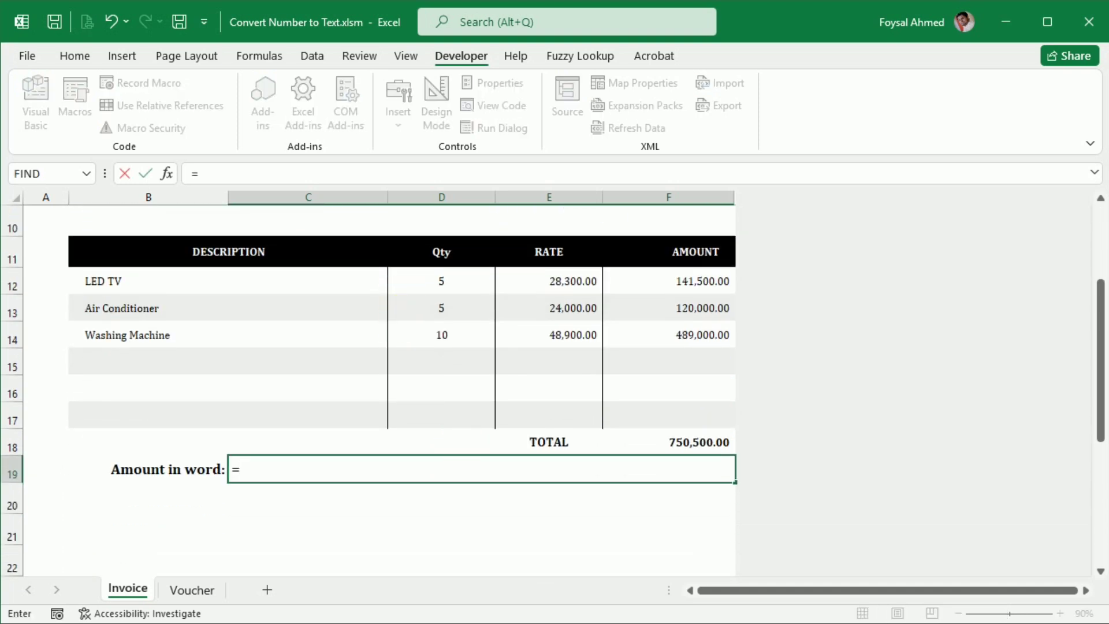
{"action": "type", "text": "sp"}
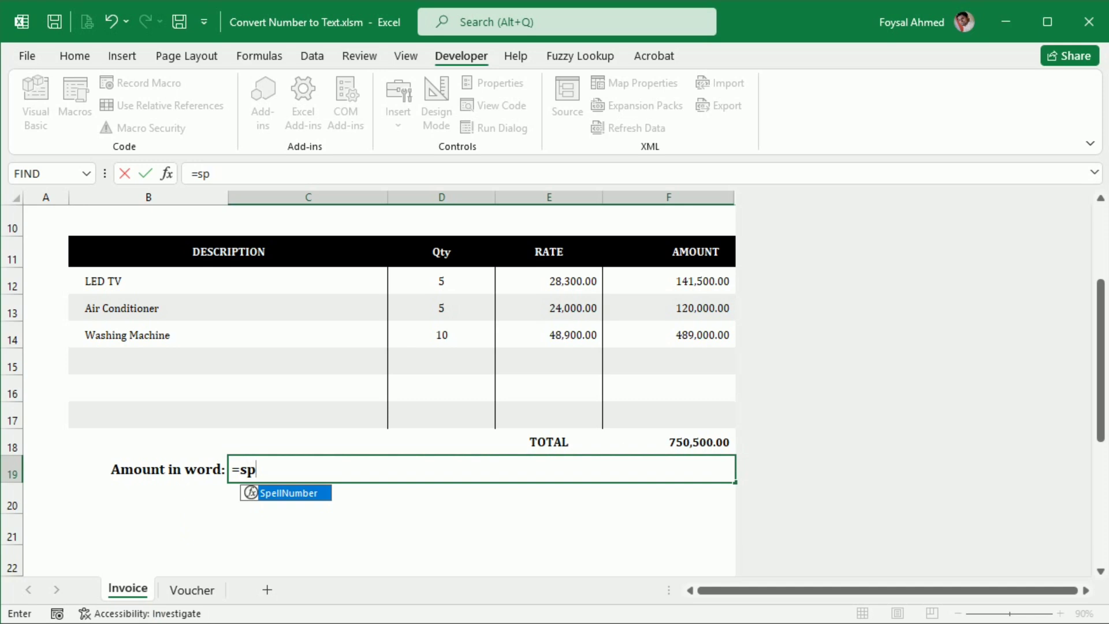
{"action": "key", "text": "Tab"}
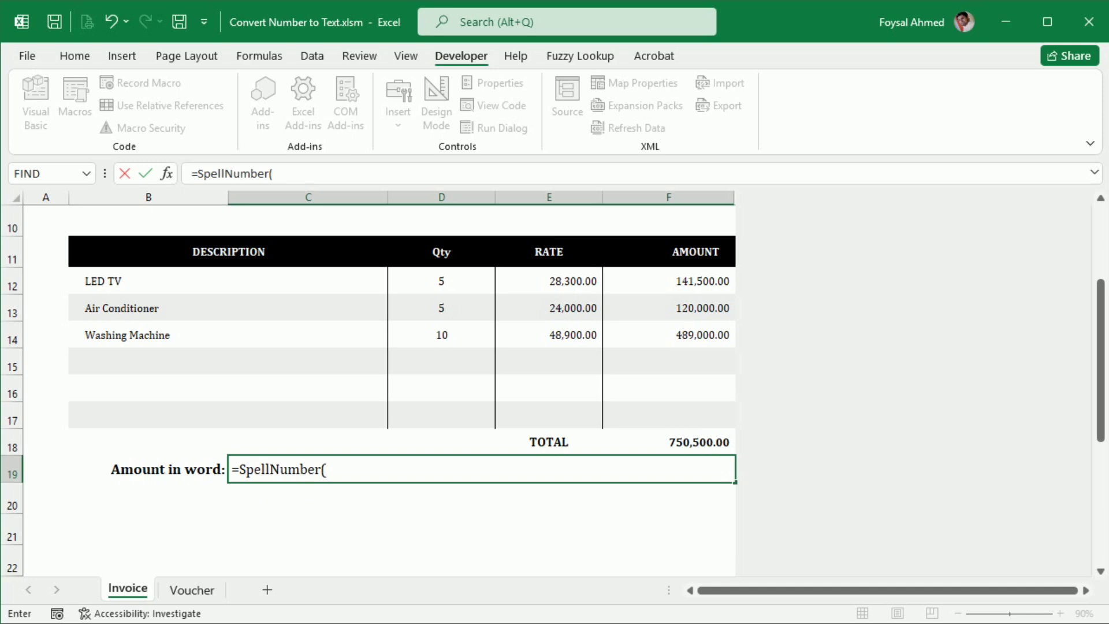
{"action": "left_click", "coordinate": [703, 442]}
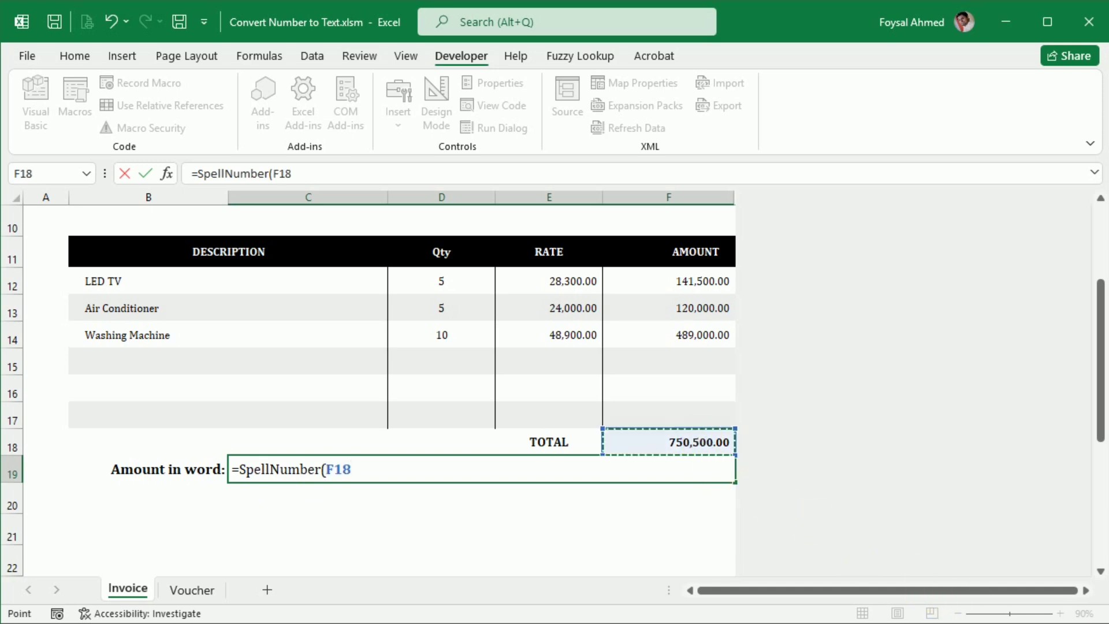
{"action": "key", "text": "Return"}
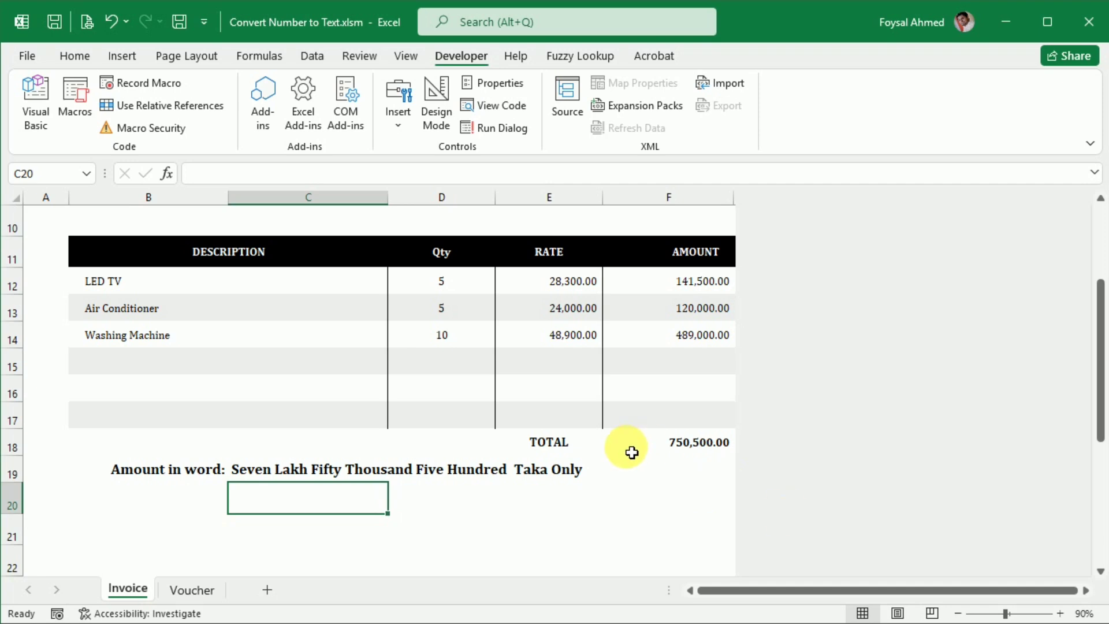
- Set the Air Conditioner quantity on the invoice to 10
{"action": "scroll", "coordinate": [631, 449], "scroll_direction": "up", "scroll_amount": 3}
{"action": "scroll", "coordinate": [630, 451], "scroll_direction": "down", "scroll_amount": 3}
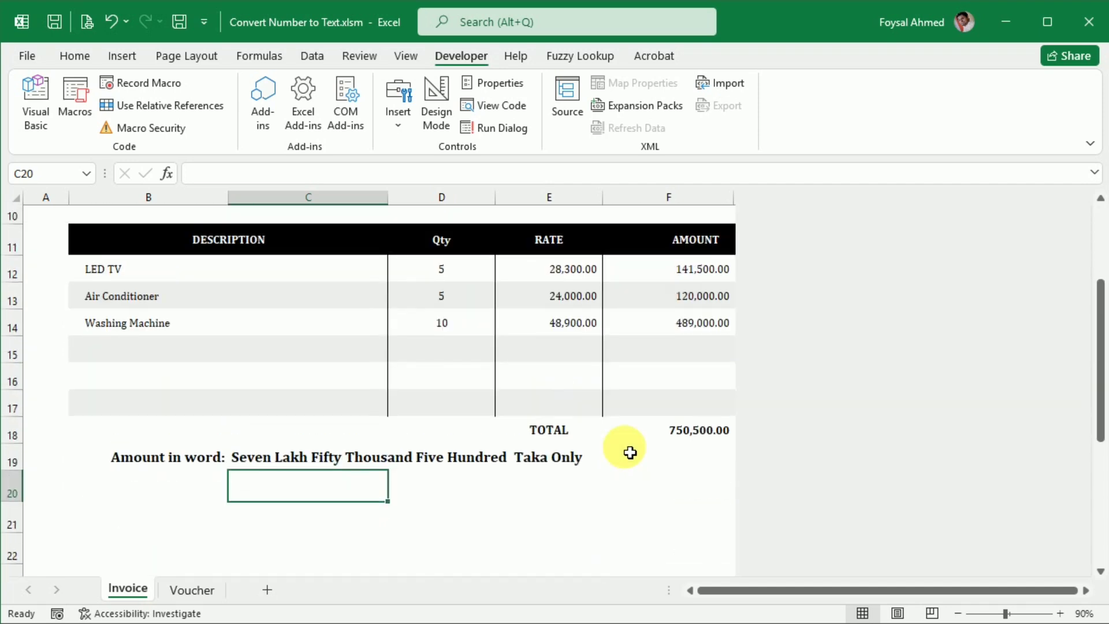
{"action": "scroll", "coordinate": [617, 446], "scroll_direction": "up", "scroll_amount": 1}
{"action": "left_click", "coordinate": [443, 361]}
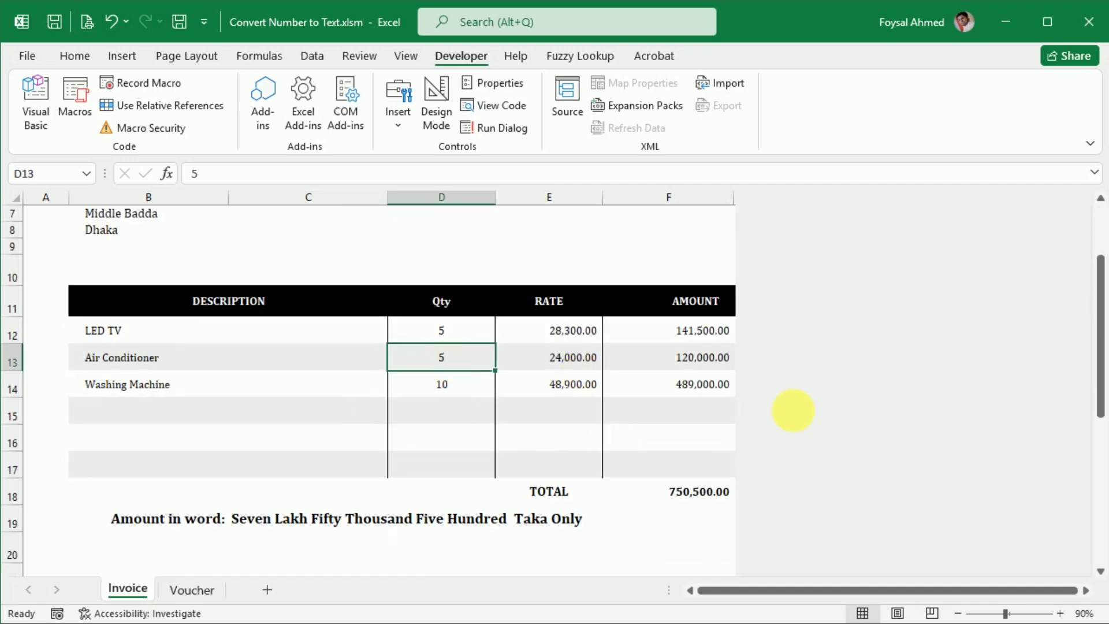
{"action": "type", "text": "10"}
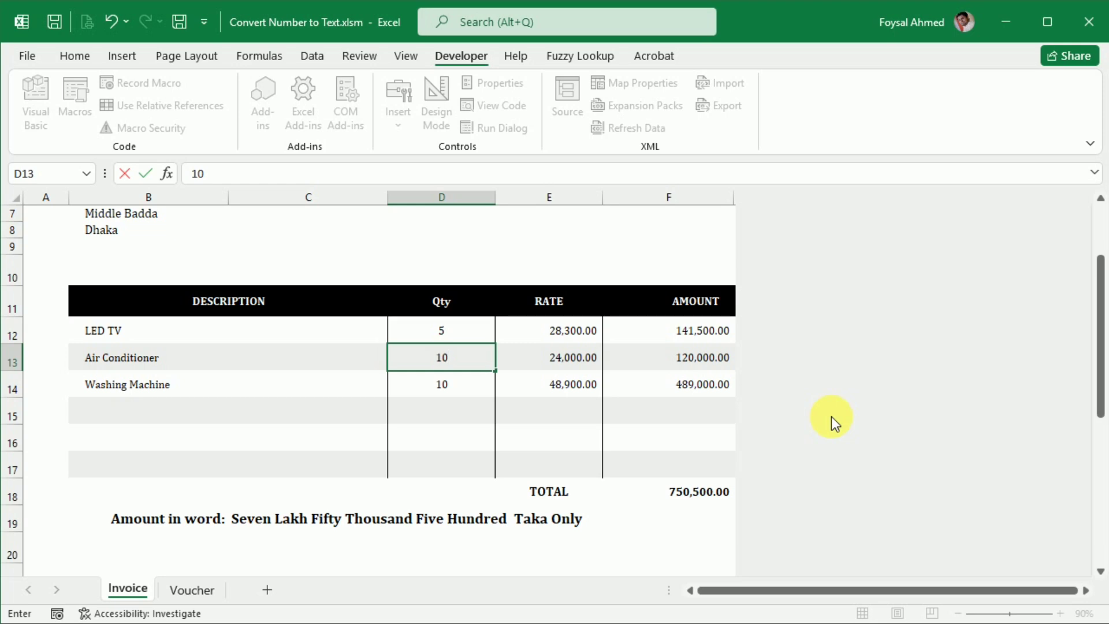
{"action": "key", "text": "Return"}
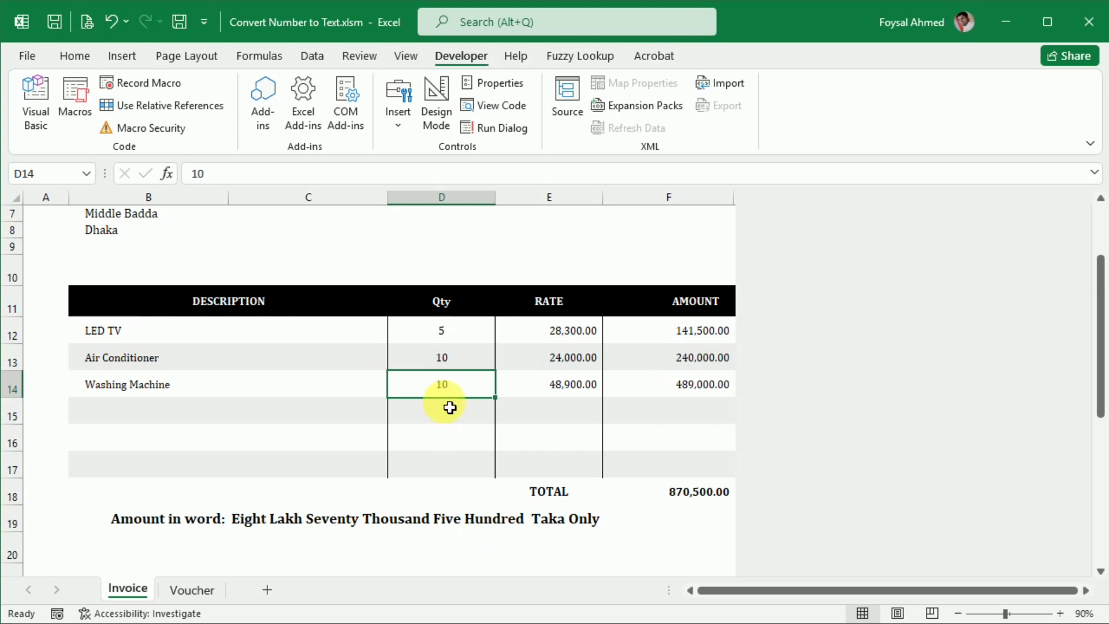
- Set the LED TV quantity to 9 and the Washing Machine quantity to 5 on the invoice
{"action": "left_click", "coordinate": [452, 336]}
{"action": "type", "text": "9"}
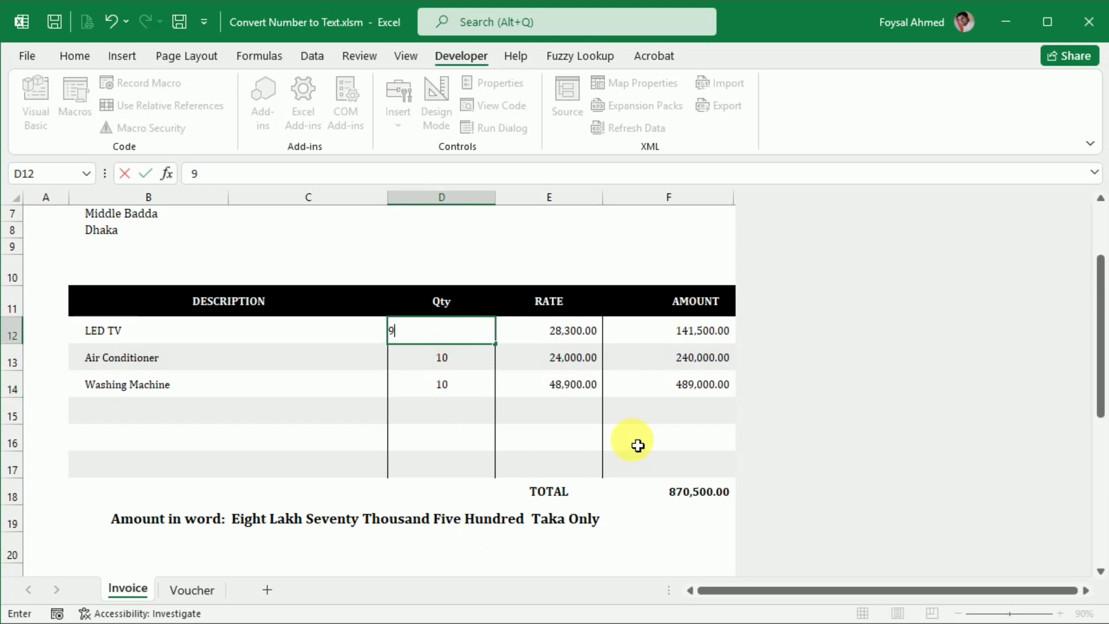
{"action": "key", "text": "Return"}
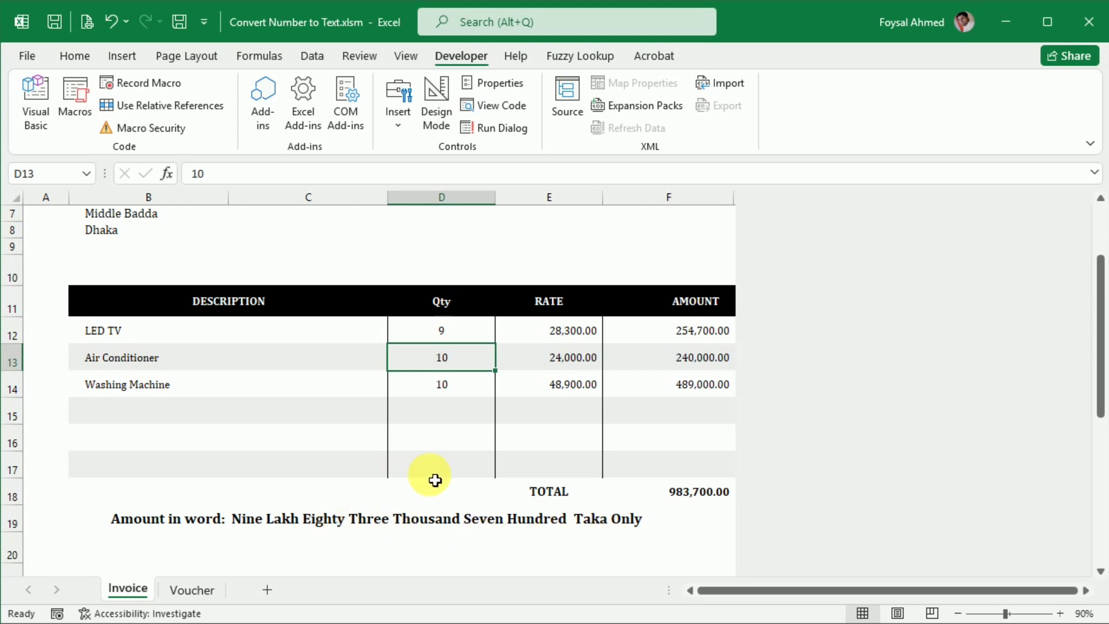
{"action": "scroll", "coordinate": [379, 493], "scroll_direction": "up", "scroll_amount": 1}
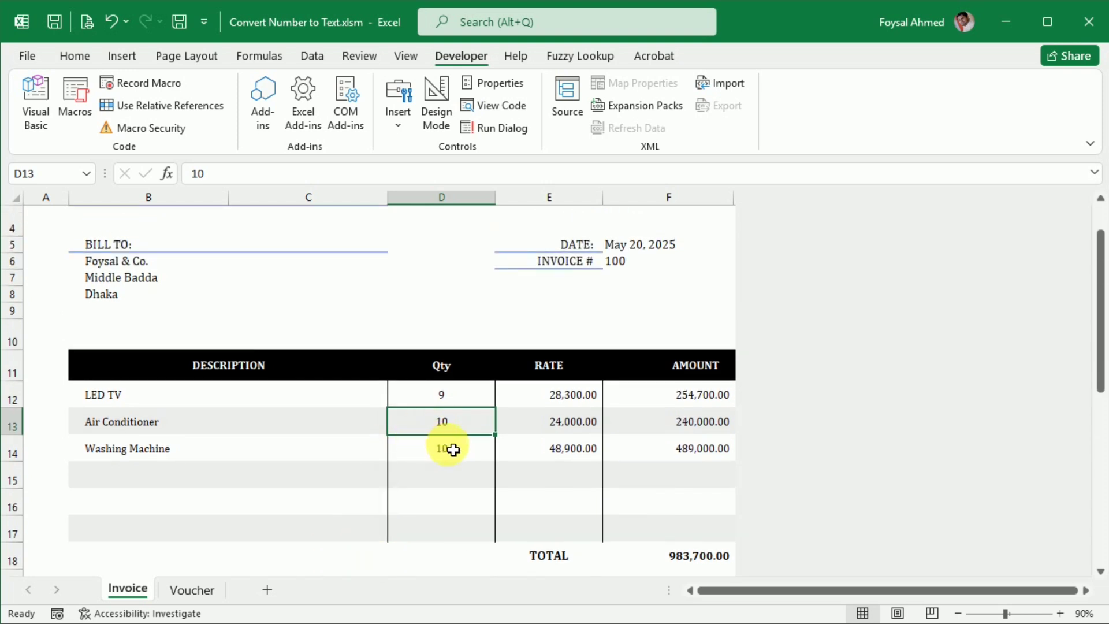
{"action": "left_click", "coordinate": [448, 450]}
{"action": "scroll", "coordinate": [703, 498], "scroll_direction": "down", "scroll_amount": 1}
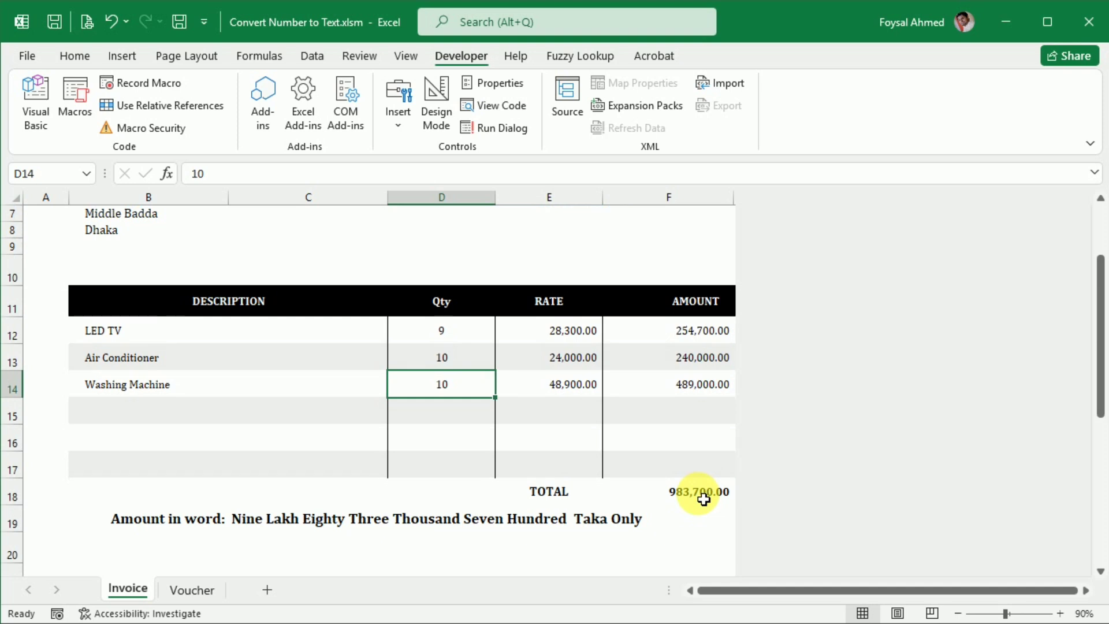
{"action": "type", "text": "5"}
{"action": "key", "text": "Return"}
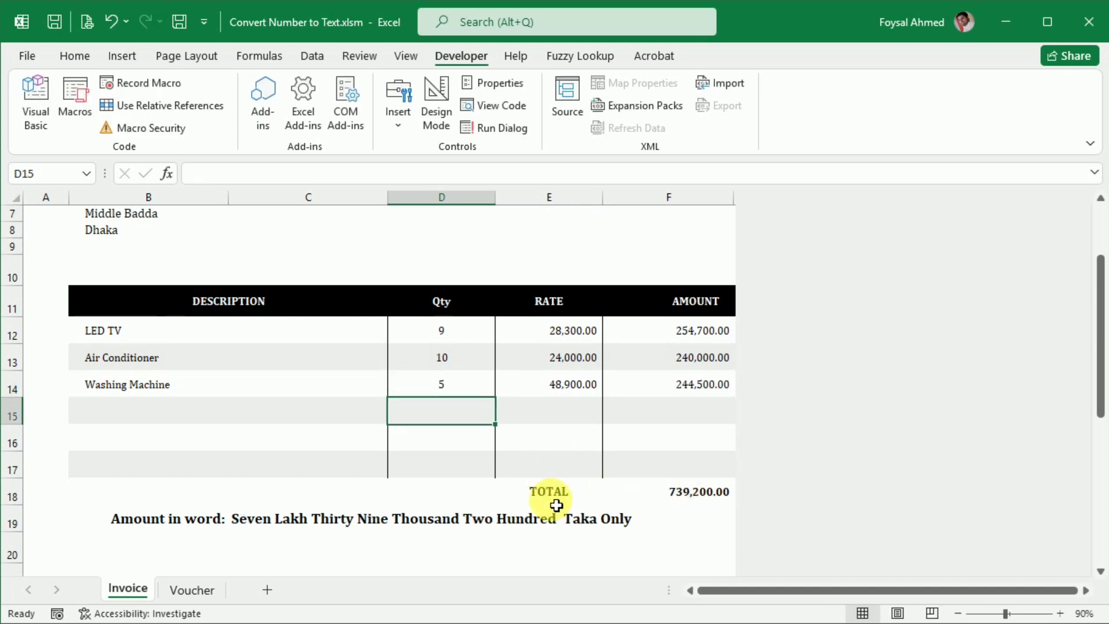
- On the Voucher sheet, enter a SpellNumber formula in cell C18 that references the voucher's total amount in row 17
{"action": "scroll", "coordinate": [556, 505], "scroll_direction": "up", "scroll_amount": 2}
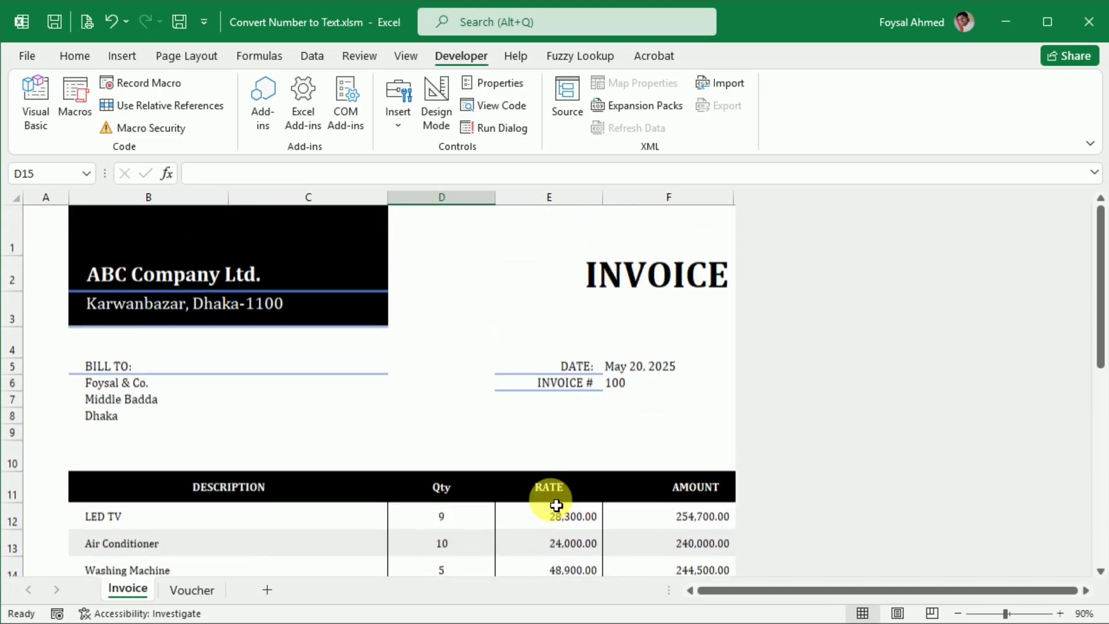
{"action": "left_click", "coordinate": [192, 590]}
{"action": "scroll", "coordinate": [292, 484], "scroll_direction": "up", "scroll_amount": 1}
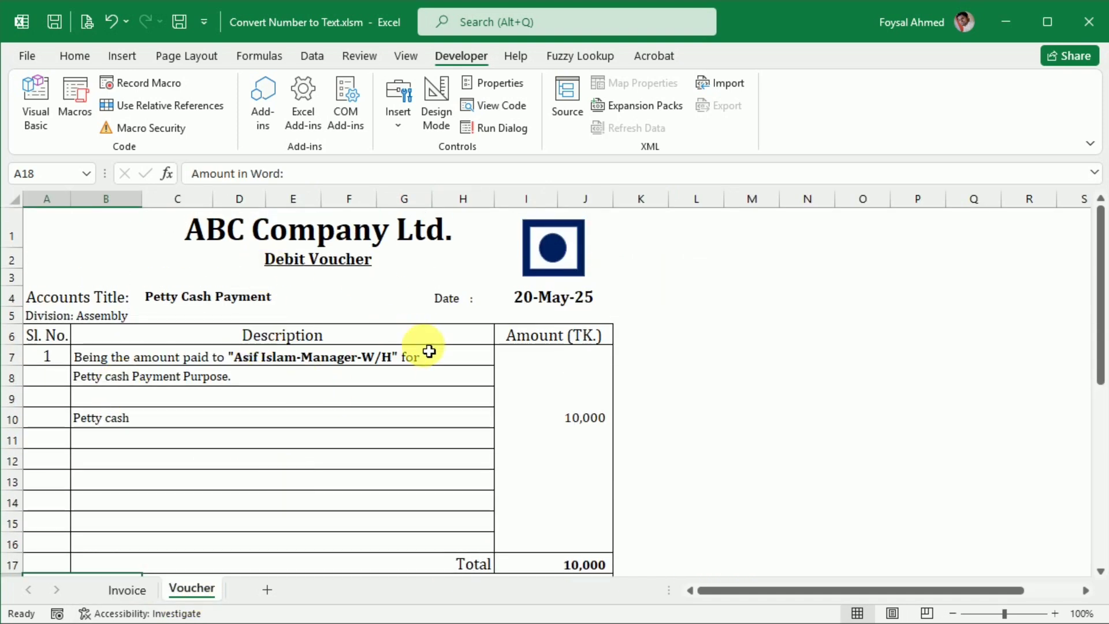
{"action": "scroll", "coordinate": [428, 349], "scroll_direction": "down", "scroll_amount": 2}
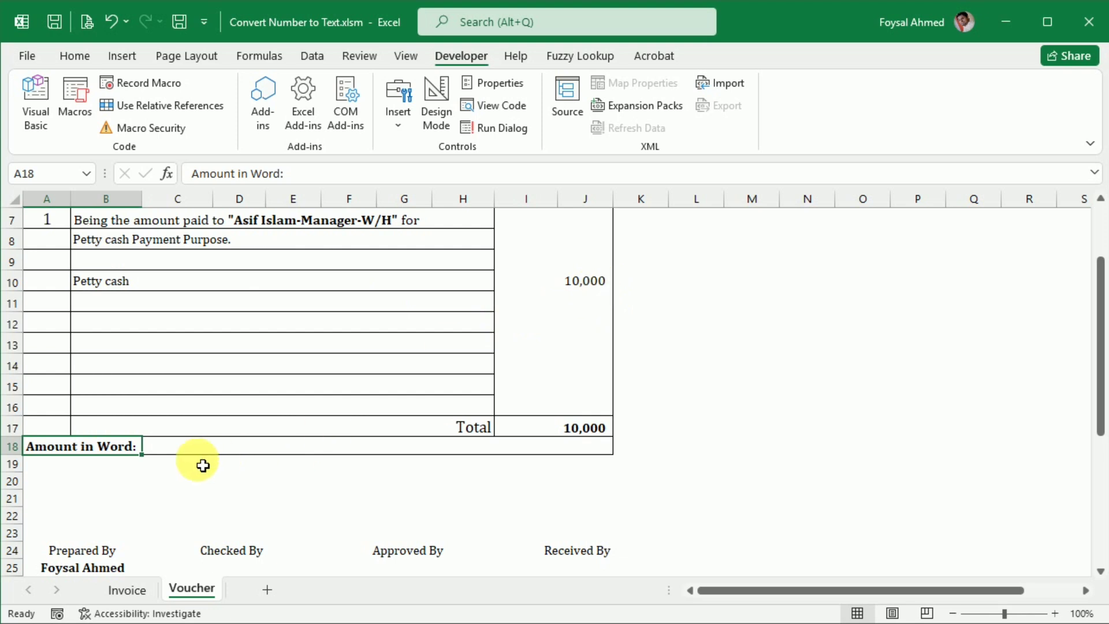
{"action": "left_click", "coordinate": [192, 445]}
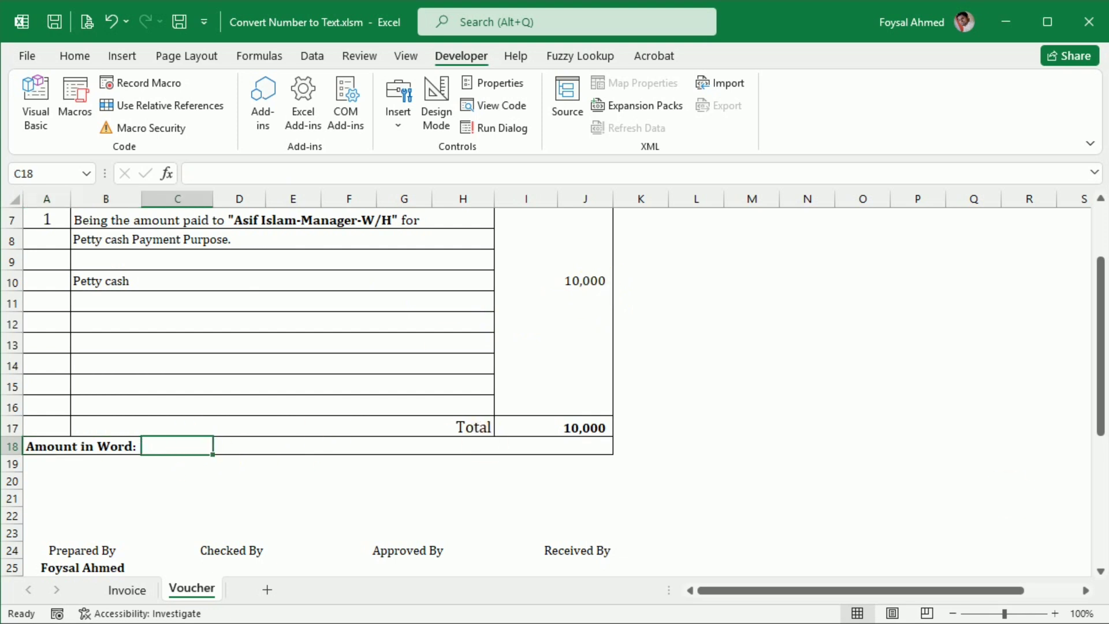
{"action": "type", "text": "="}
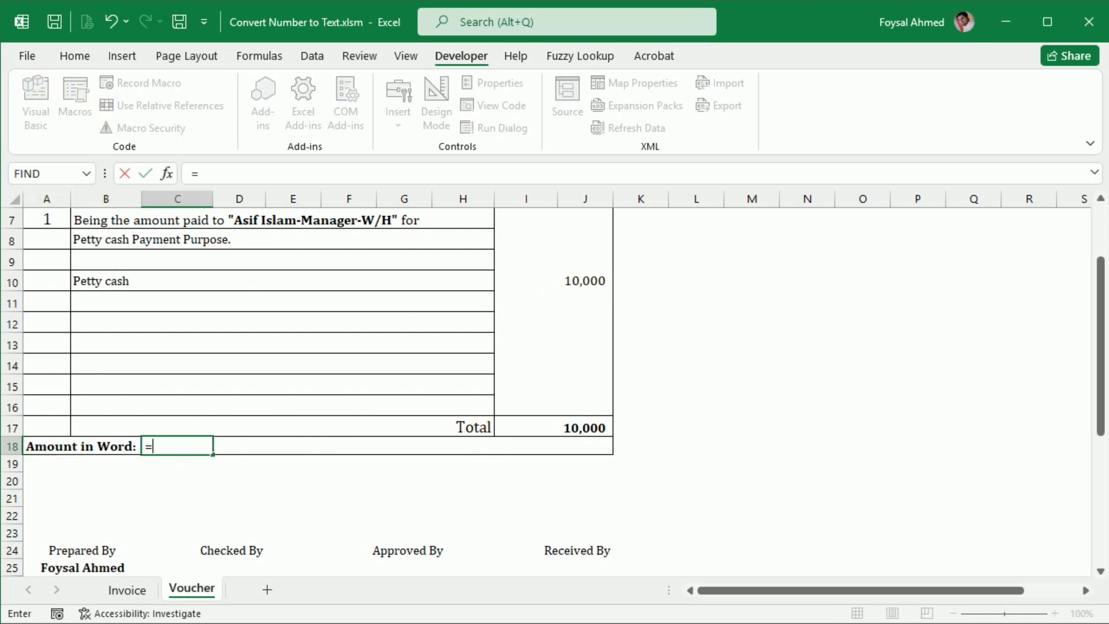
{"action": "type", "text": "sp"}
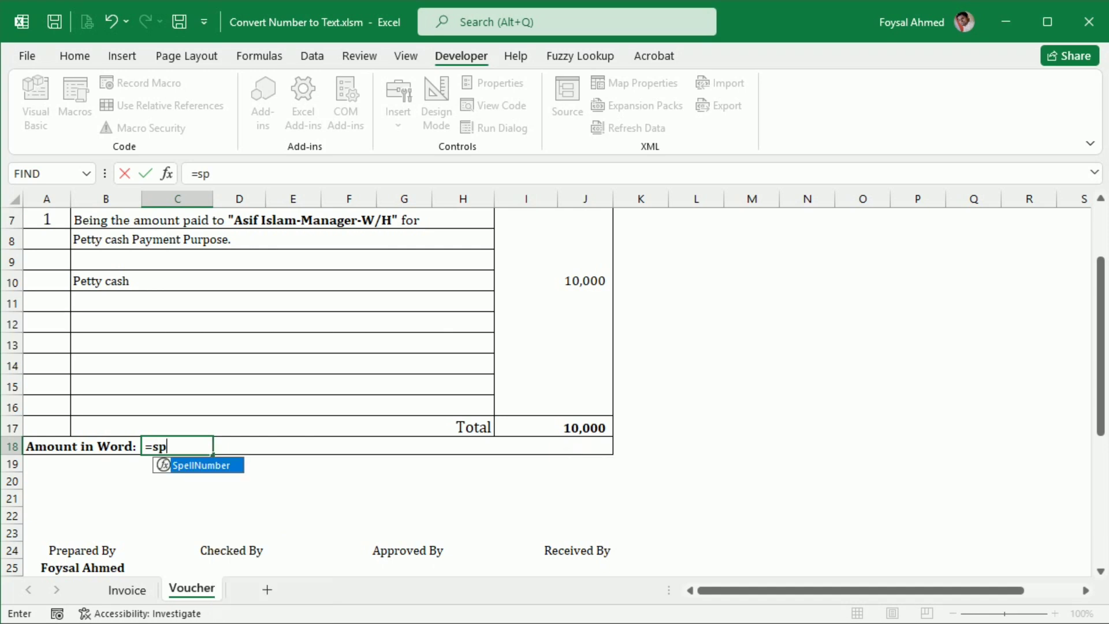
{"action": "key", "text": "Tab"}
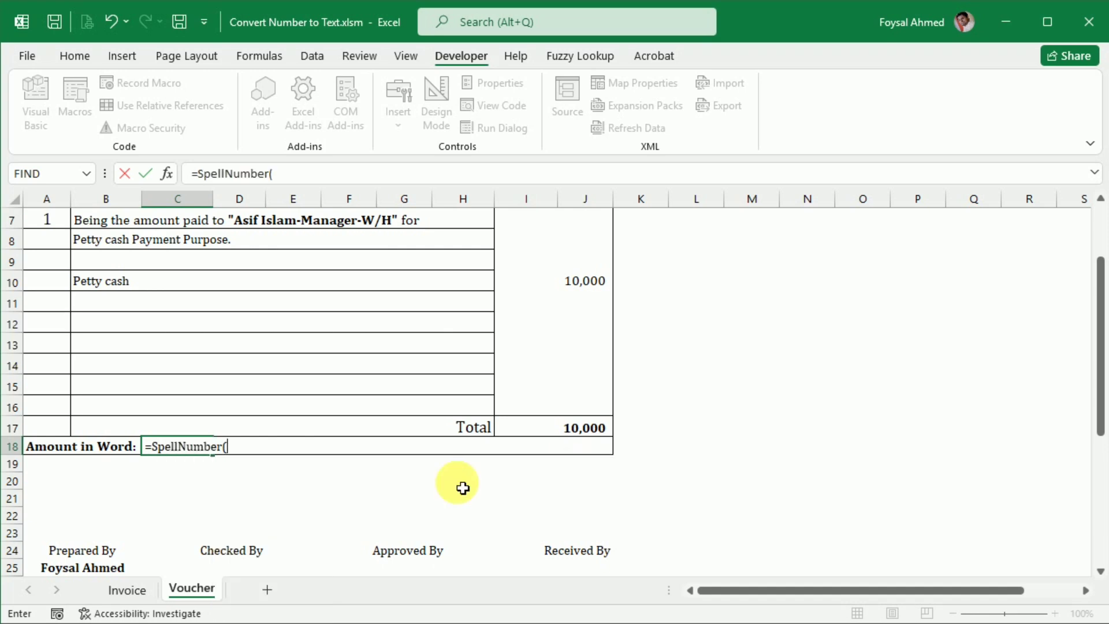
{"action": "left_click", "coordinate": [555, 431]}
{"action": "key", "text": "Return"}
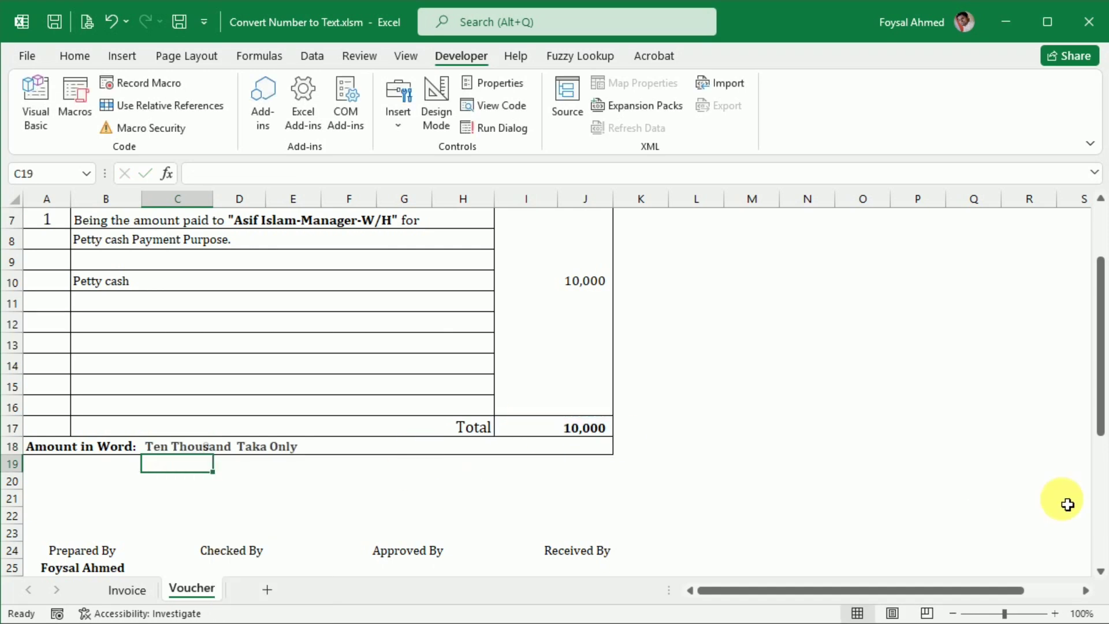
- Set the petty cash amount in row 10 of the voucher to 45980
{"action": "scroll", "coordinate": [610, 366], "scroll_direction": "up", "scroll_amount": 1}
{"action": "scroll", "coordinate": [611, 365], "scroll_direction": "up", "scroll_amount": 1}
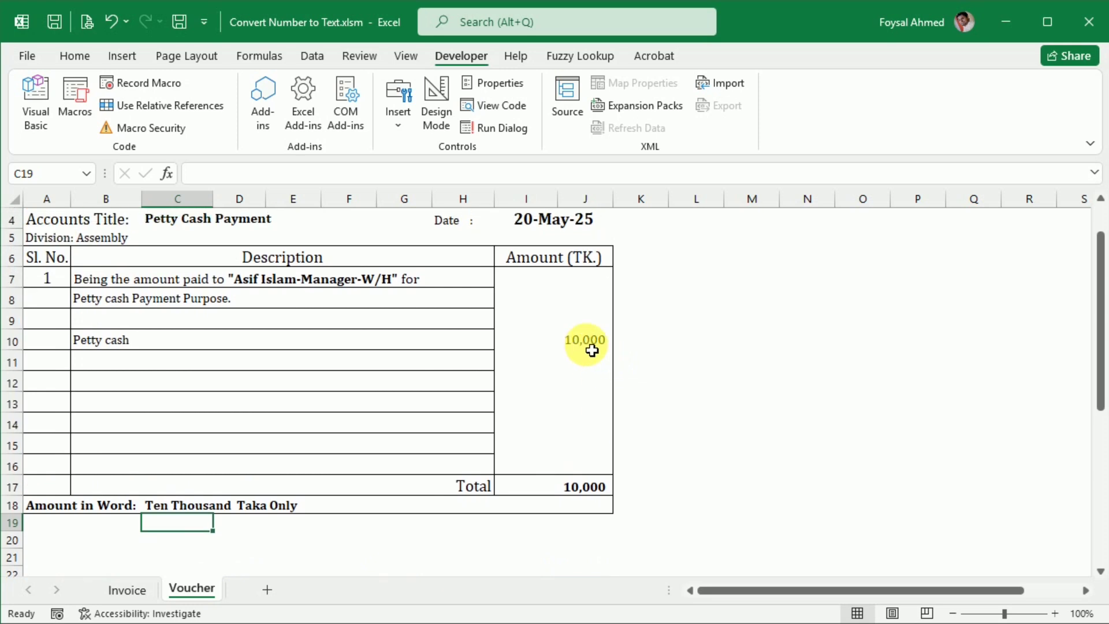
{"action": "left_click", "coordinate": [584, 341]}
{"action": "type", "text": "45980"}
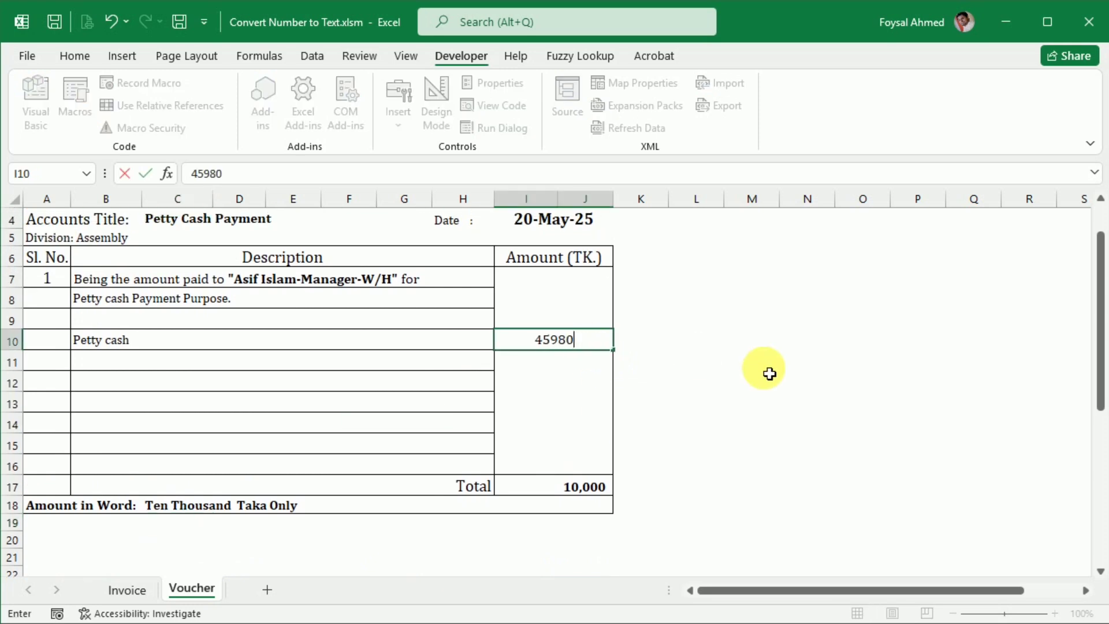
{"action": "key", "text": "Return"}
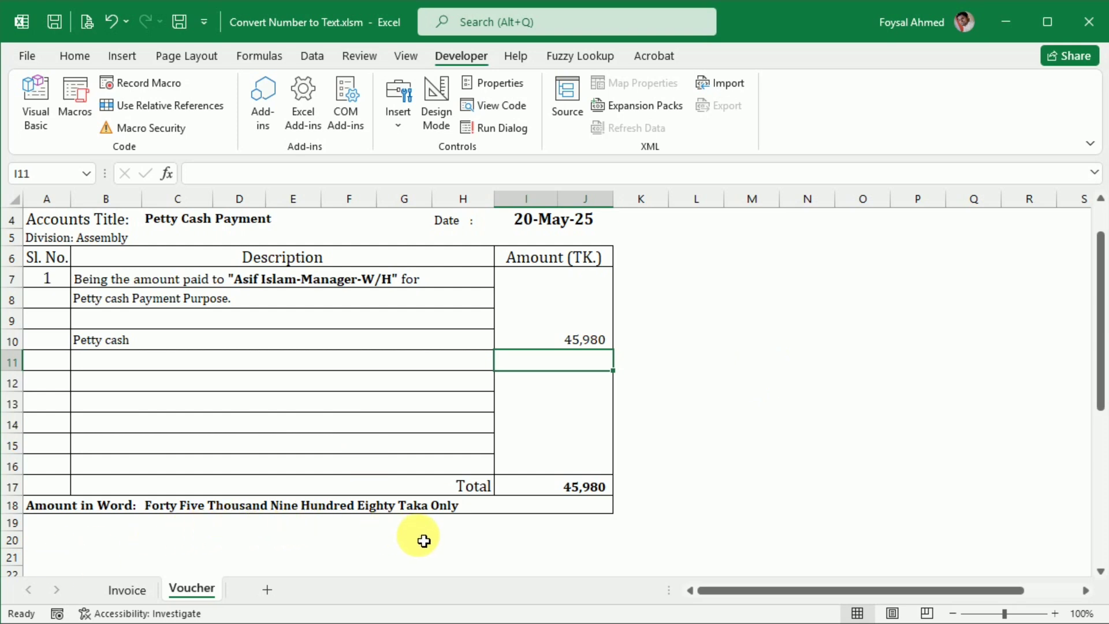
- Switch to Notepad, read through the SpellNumber code in Spell Number (Taka).txt, and return to the voucher
{"action": "scroll", "coordinate": [424, 541], "scroll_direction": "up", "scroll_amount": 1}
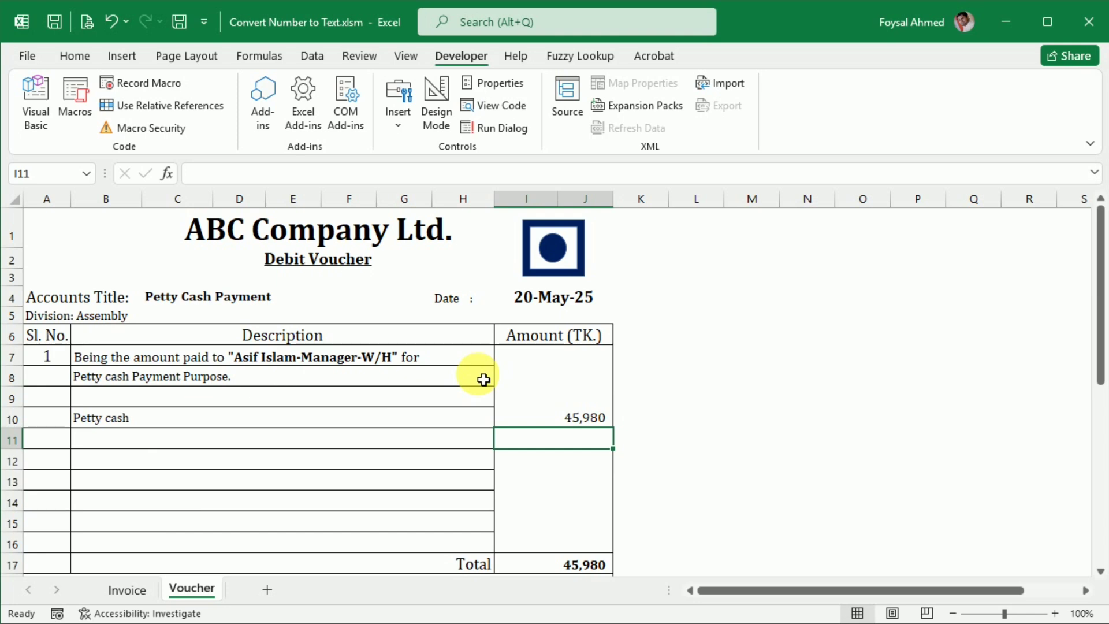
{"action": "left_click", "coordinate": [806, 622]}
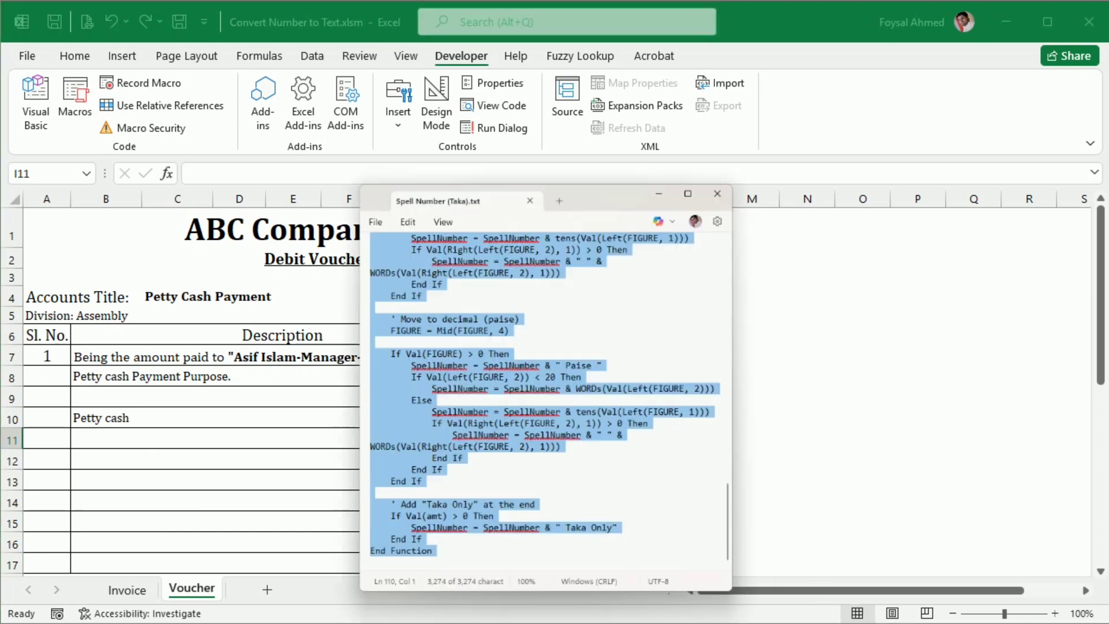
{"action": "scroll", "coordinate": [349, 327], "scroll_direction": "up", "scroll_amount": 5}
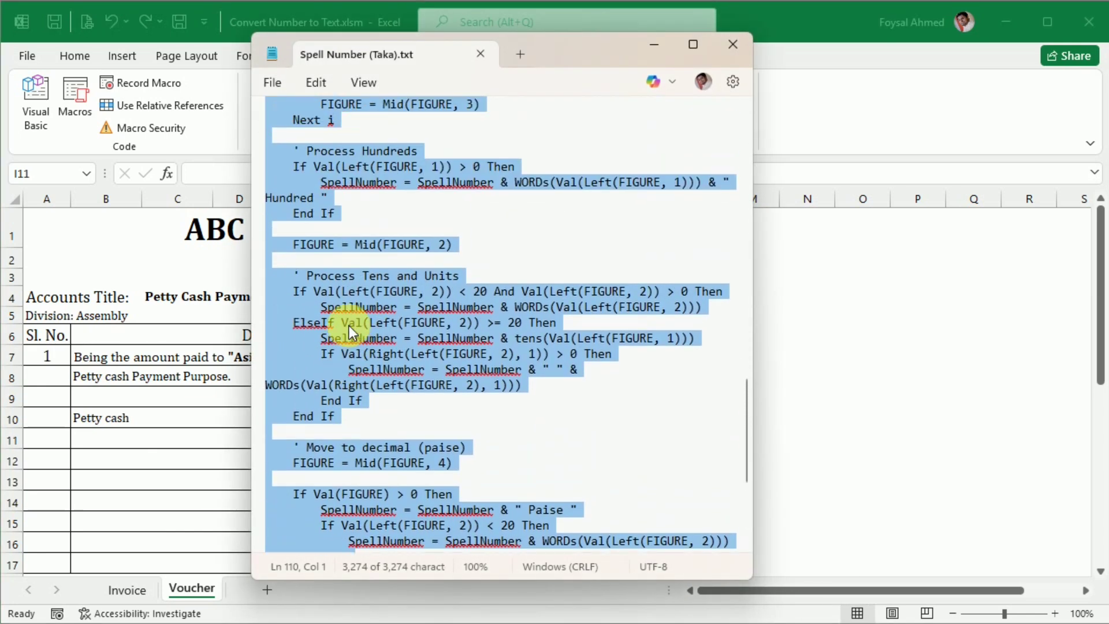
{"action": "scroll", "coordinate": [349, 325], "scroll_direction": "up", "scroll_amount": 10}
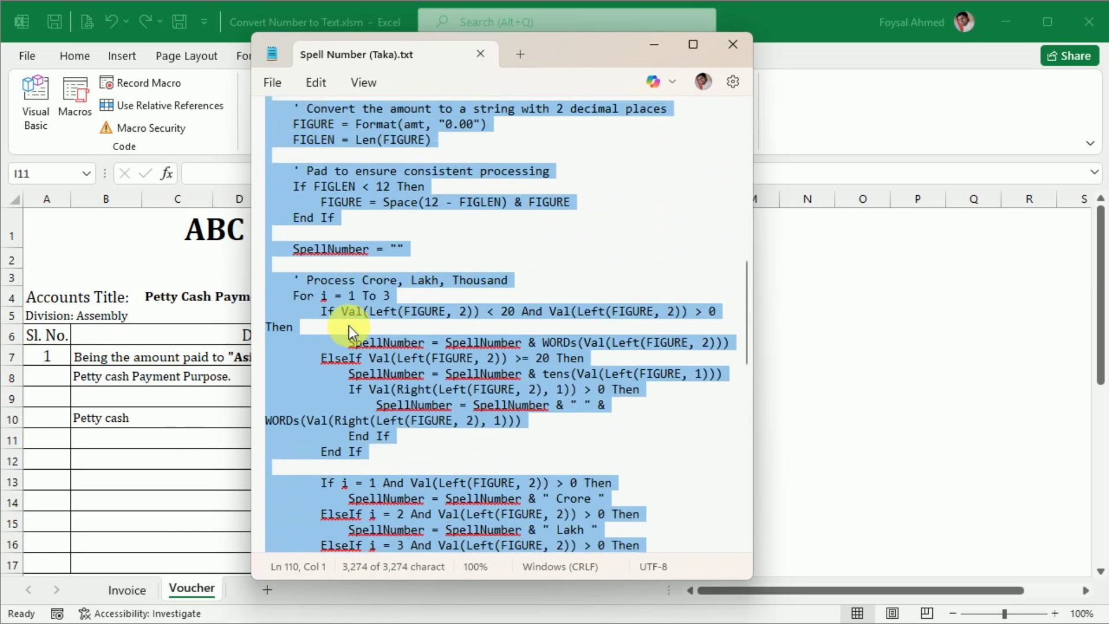
{"action": "scroll", "coordinate": [349, 325], "scroll_direction": "up", "scroll_amount": 12}
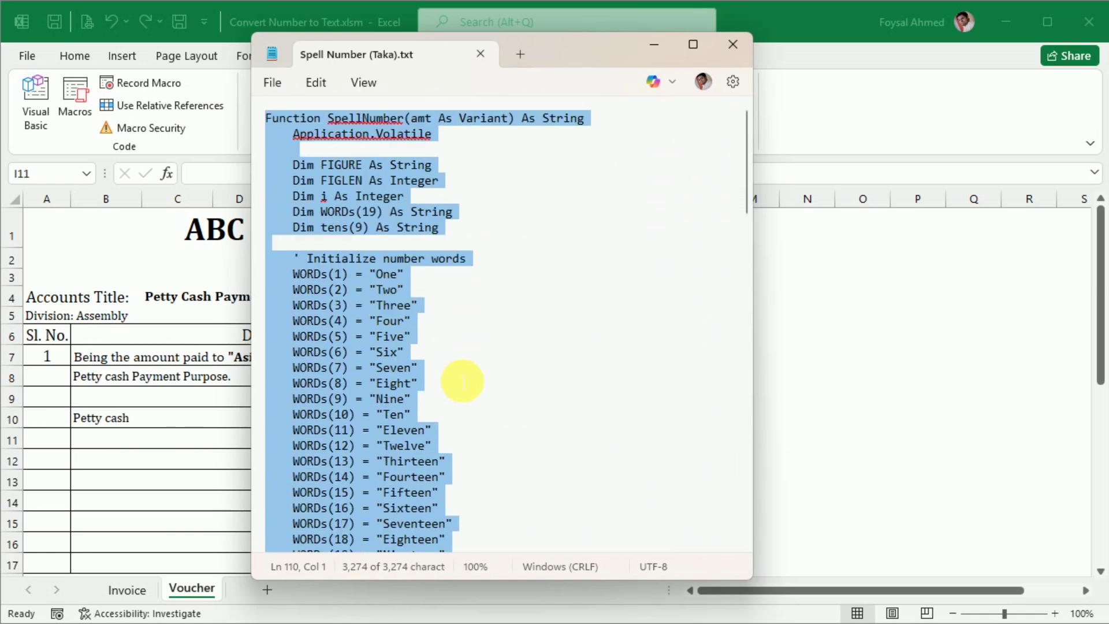
{"action": "scroll", "coordinate": [577, 314], "scroll_direction": "down", "scroll_amount": 10}
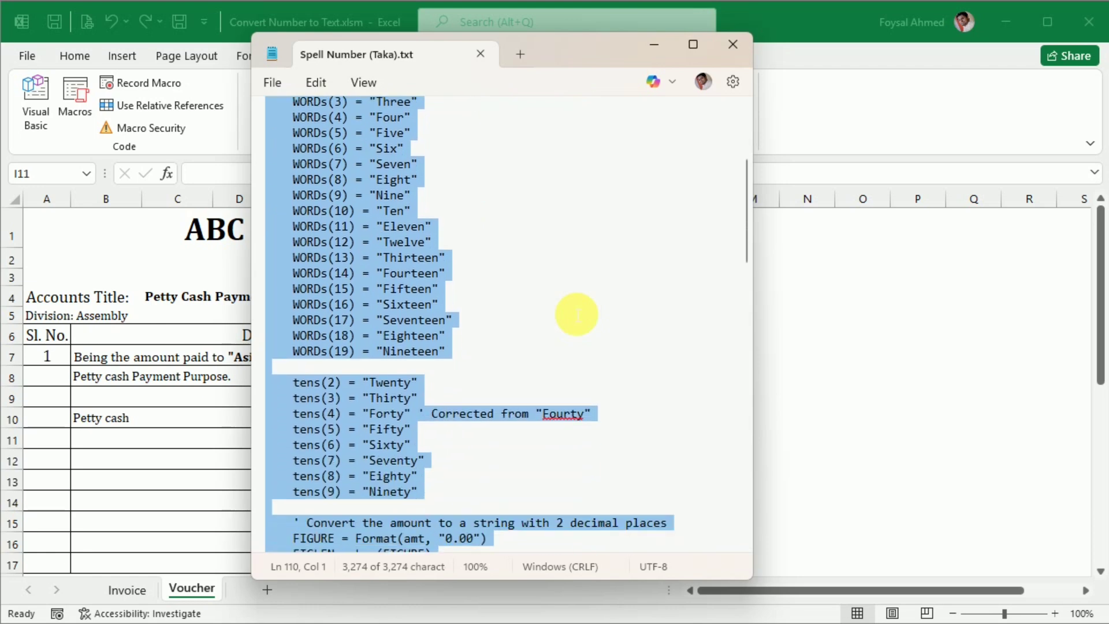
{"action": "scroll", "coordinate": [576, 315], "scroll_direction": "down", "scroll_amount": 18}
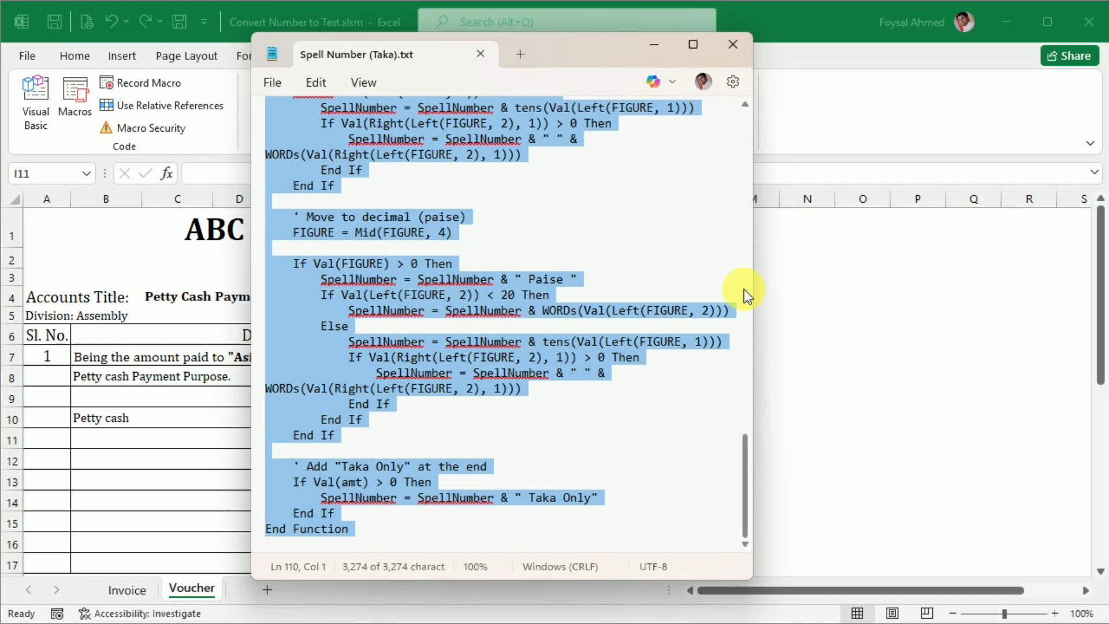
{"action": "left_click", "coordinate": [654, 45]}
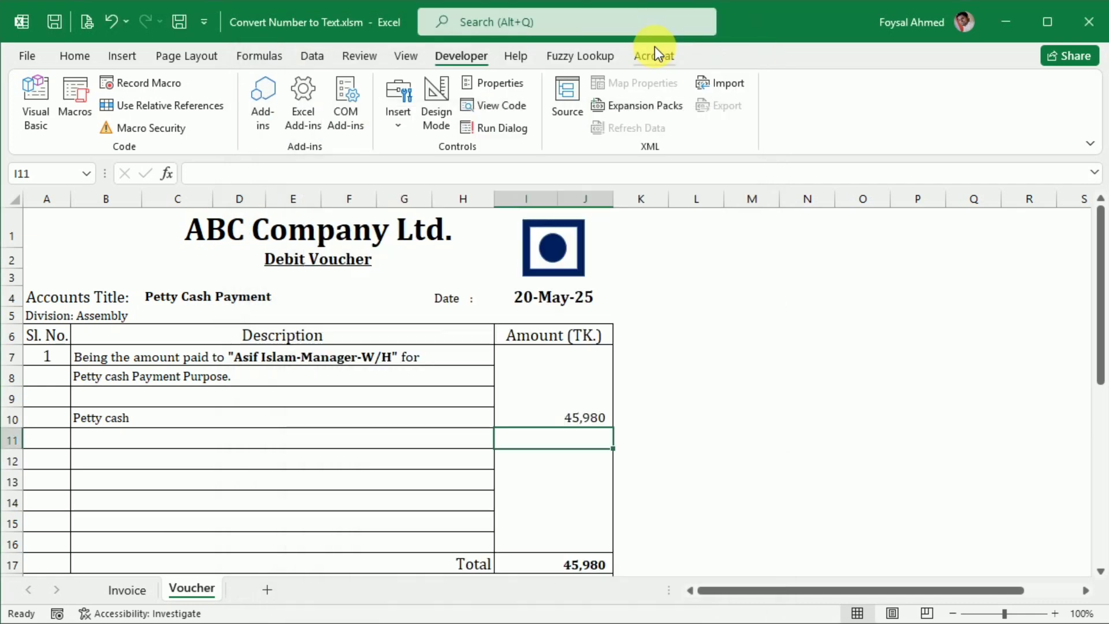
{"action": "left_click", "coordinate": [965, 435]}
{"action": "scroll", "coordinate": [562, 465], "scroll_direction": "down", "scroll_amount": 2}
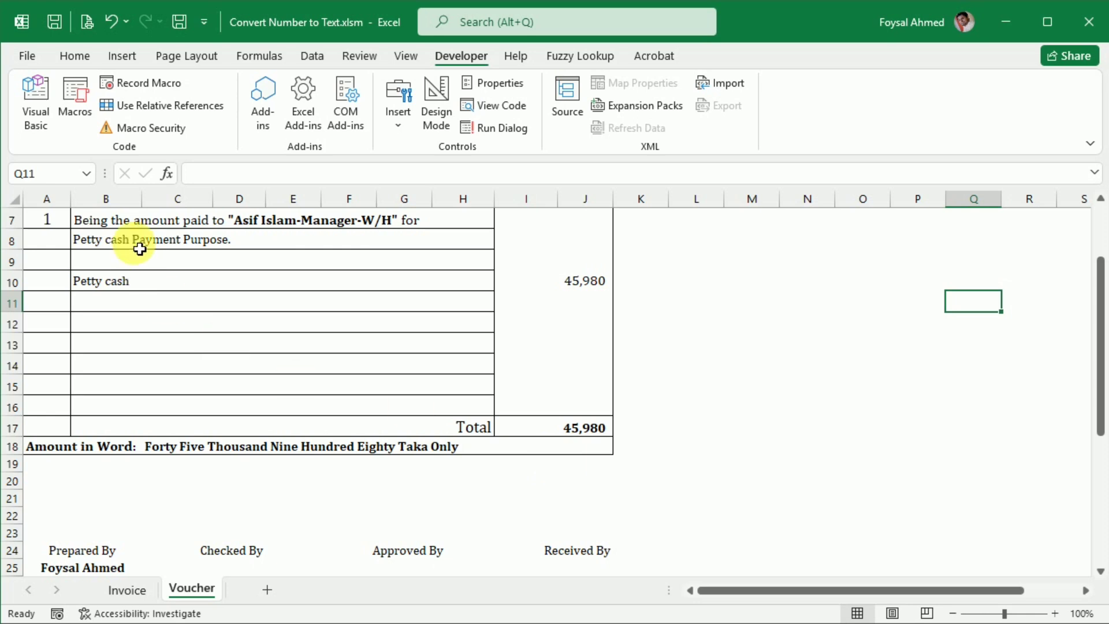
- Switch to the Invoice sheet and open the Save As dialog for the workbook
{"action": "left_click", "coordinate": [128, 589]}
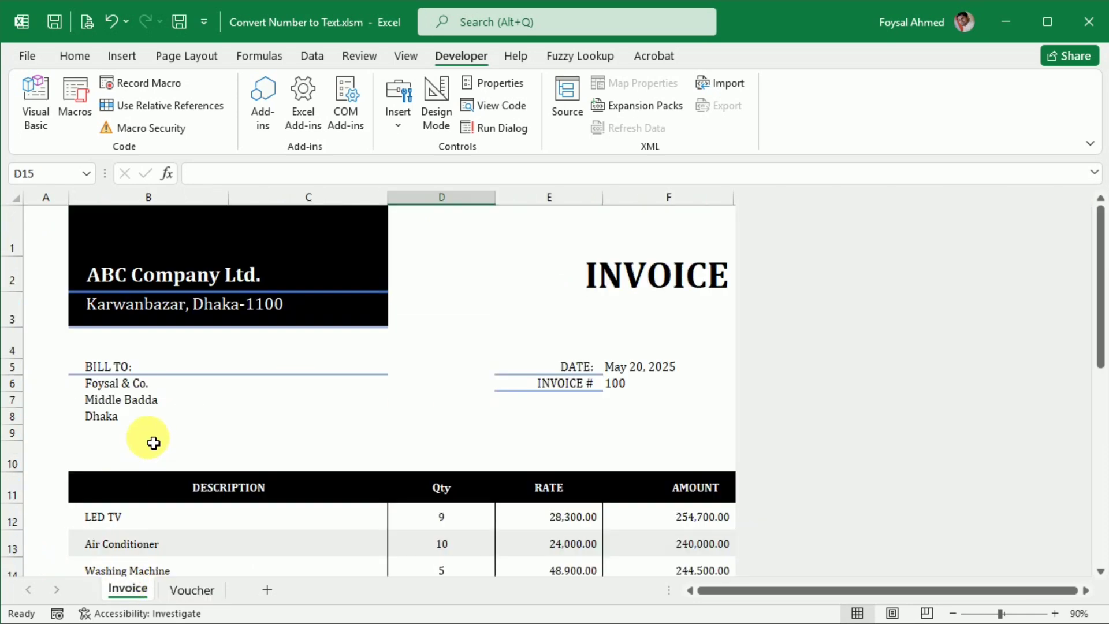
{"action": "left_click", "coordinate": [29, 56]}
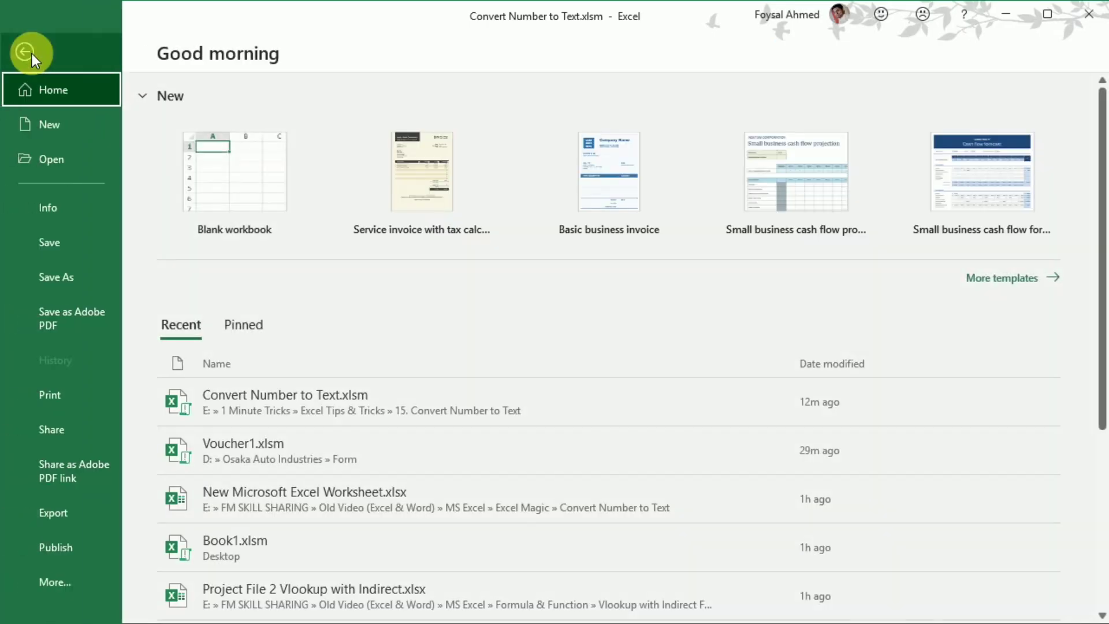
{"action": "left_click", "coordinate": [315, 409]}
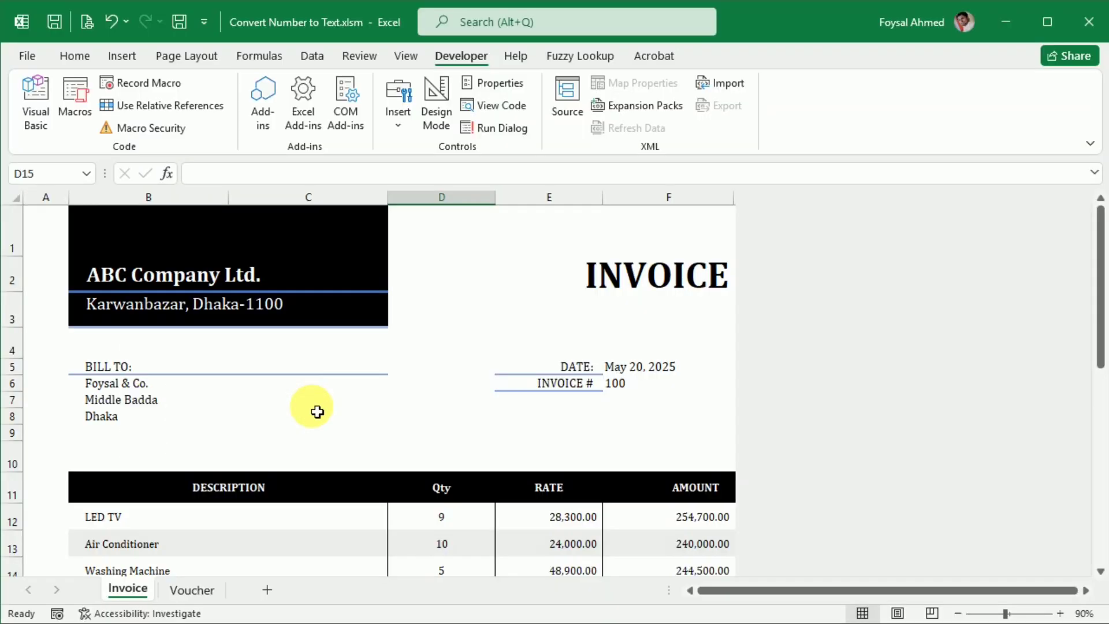
{"action": "left_click", "coordinate": [27, 56]}
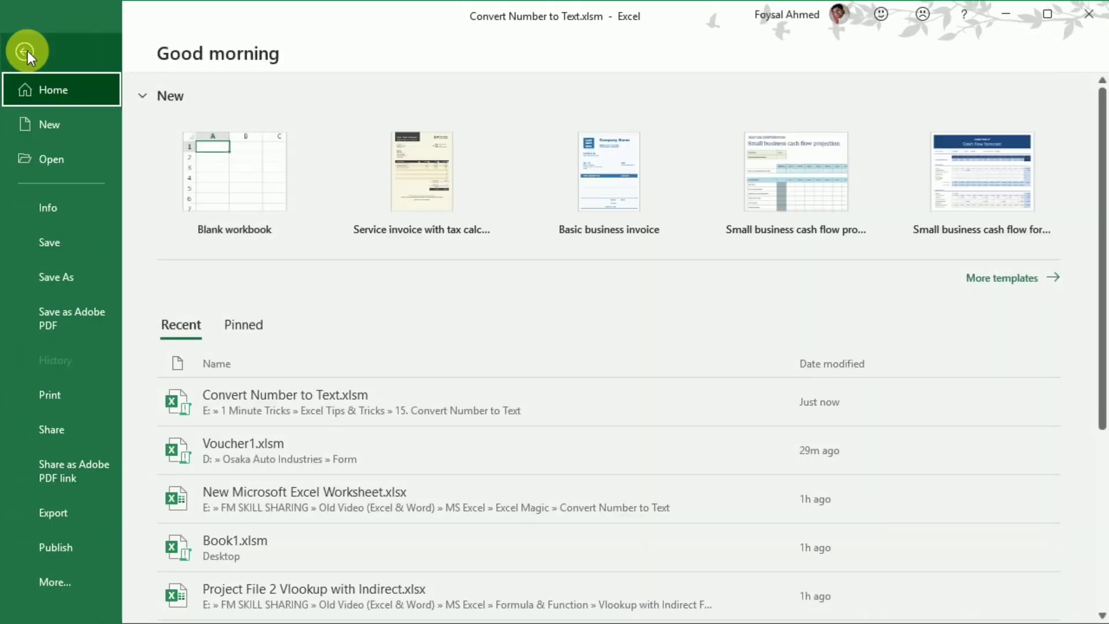
{"action": "left_click", "coordinate": [70, 282]}
{"action": "left_click", "coordinate": [580, 197]}
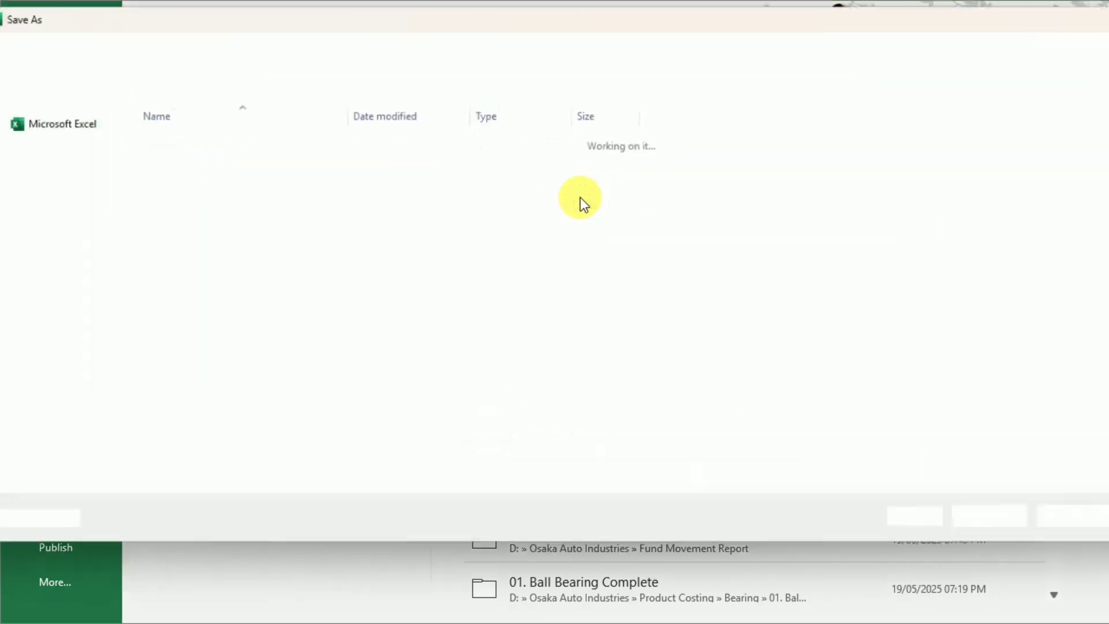
- Set the save file type to Excel Workbook (*.xlsx) and reposition the dialog
{"action": "left_click", "coordinate": [255, 429]}
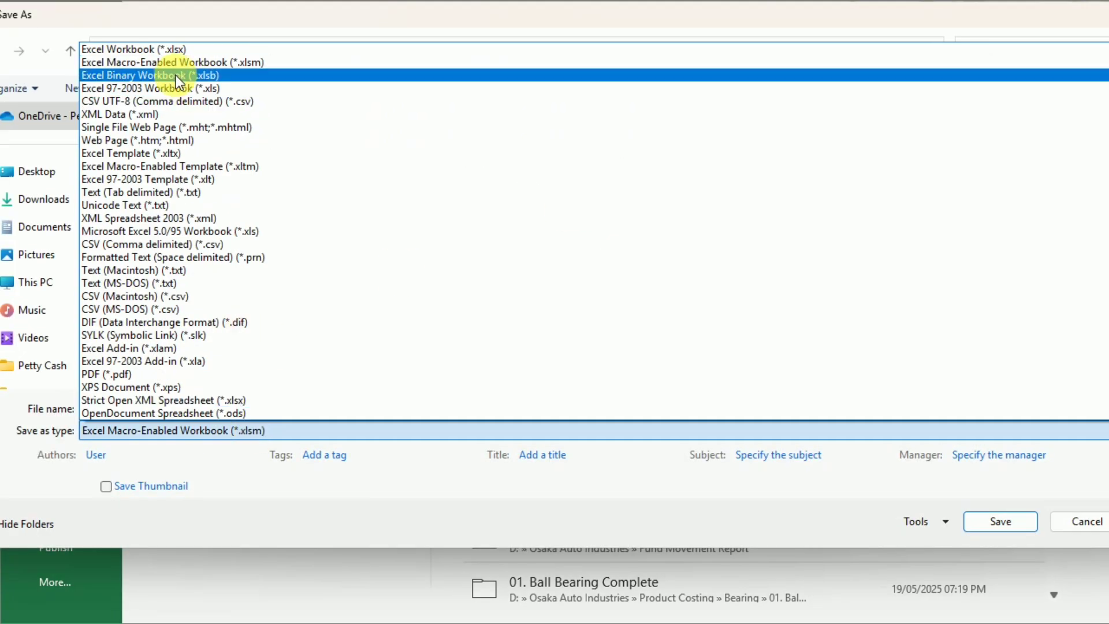
{"action": "left_click", "coordinate": [161, 51]}
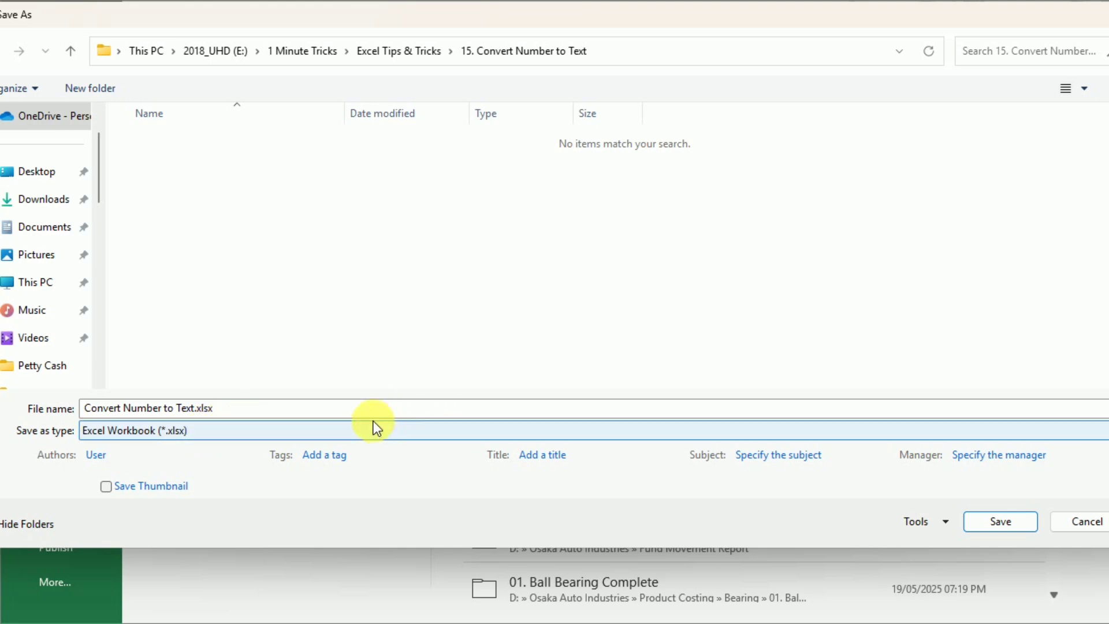
{"action": "left_click_drag", "start_coordinate": [1084, 230], "coordinate": [1022, 230]}
{"action": "left_click_drag", "start_coordinate": [608, 20], "coordinate": [666, 27]}
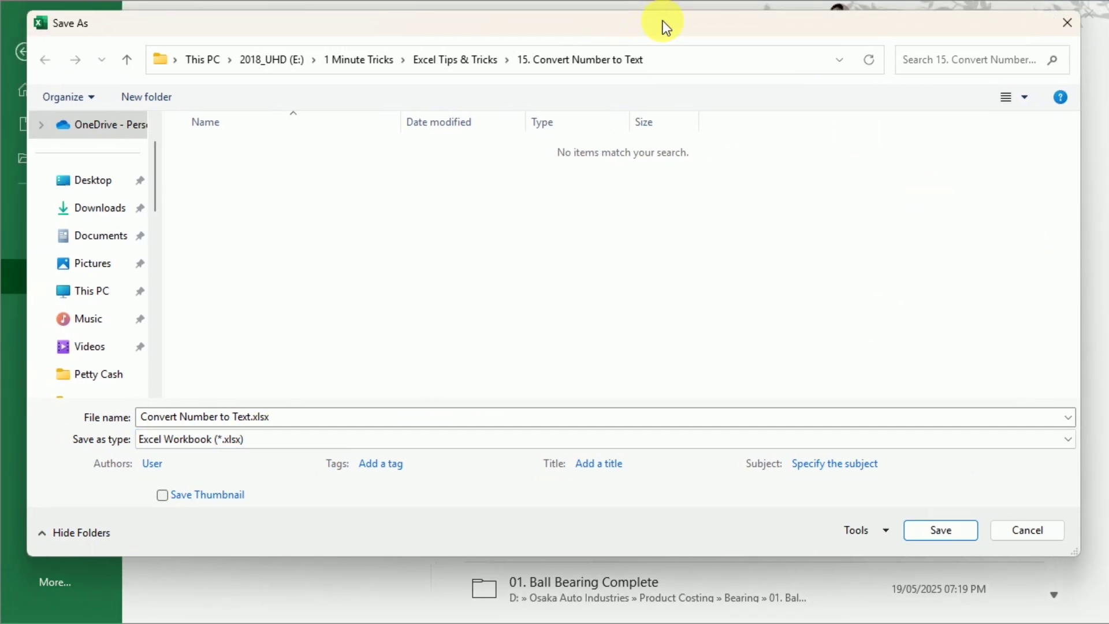
- Save the workbook as an Excel Macro-Enabled Workbook (*.xlsm), replacing the existing Convert Number to Text.xlsm
{"action": "left_click", "coordinate": [261, 436]}
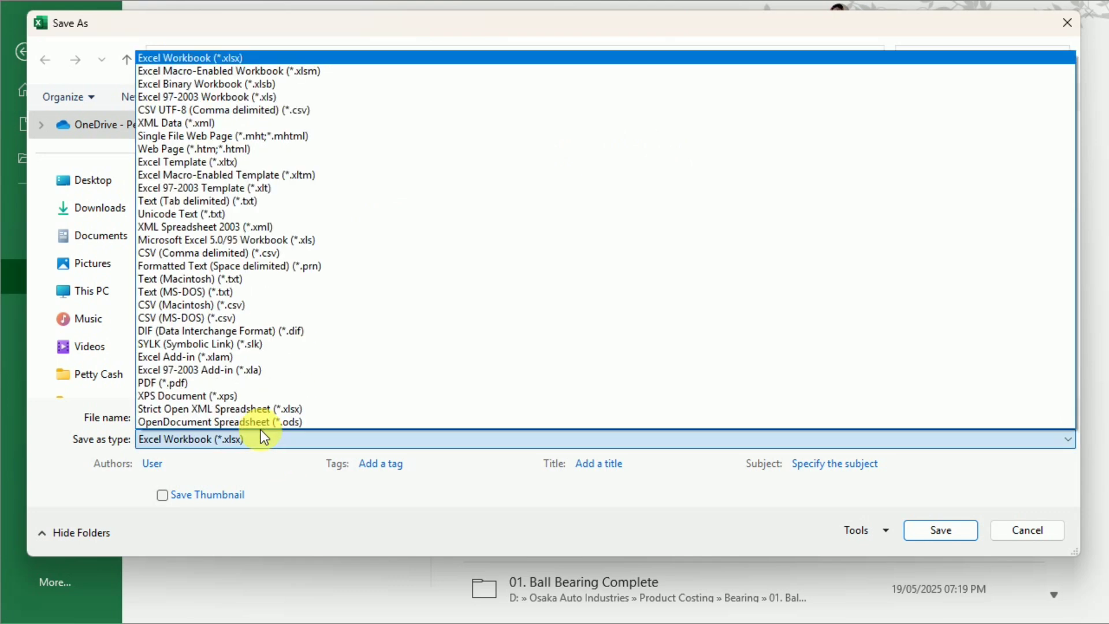
{"action": "left_click", "coordinate": [190, 70]}
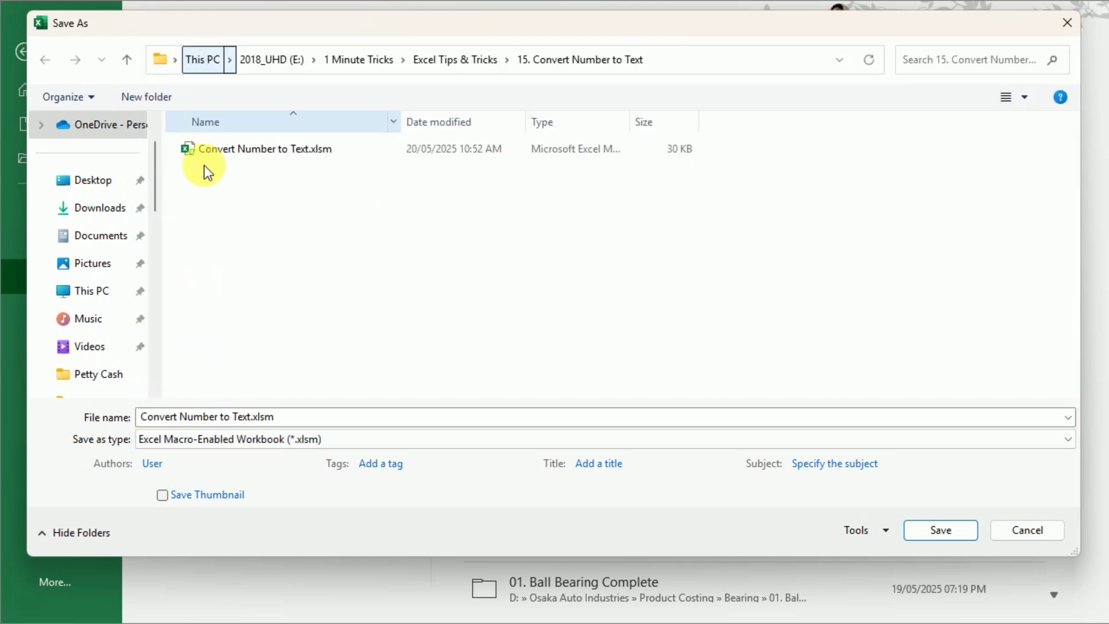
{"action": "left_click", "coordinate": [925, 531]}
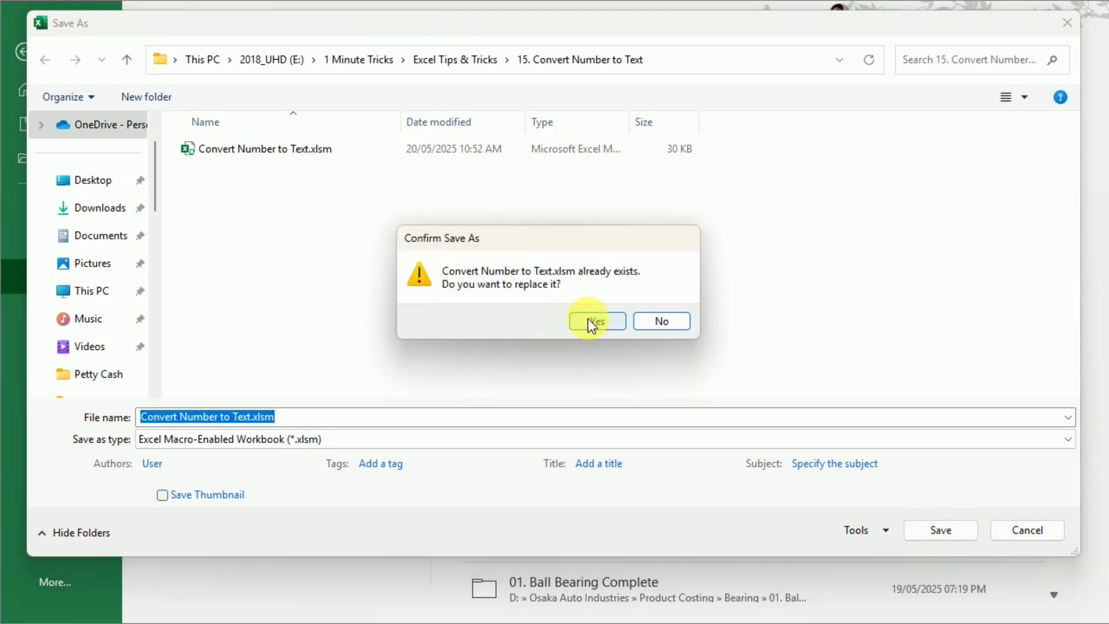
{"action": "left_click", "coordinate": [588, 319]}
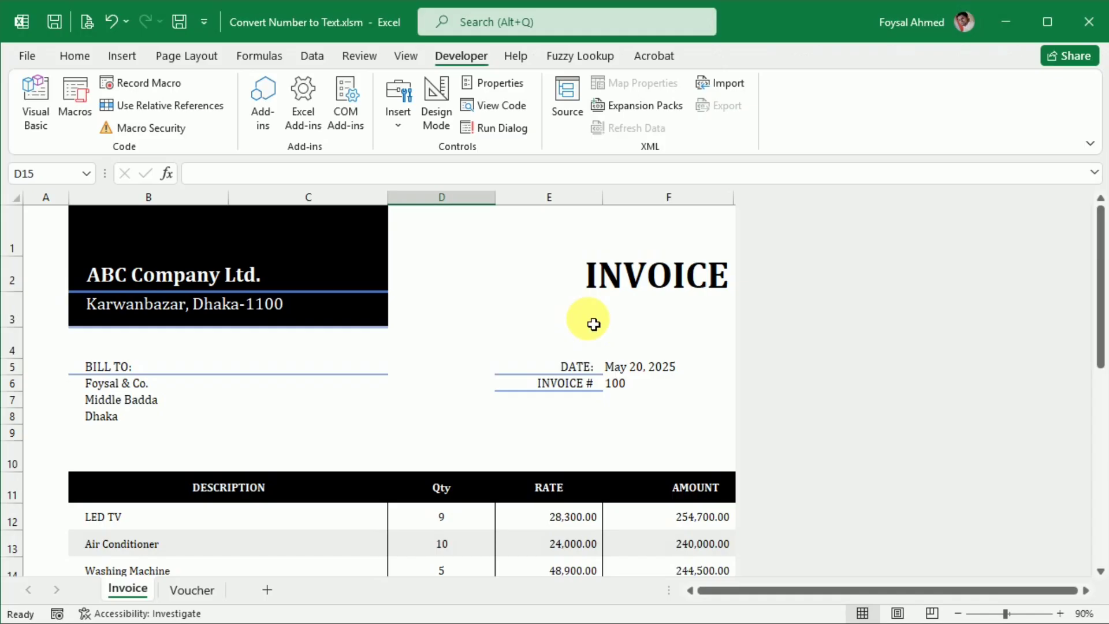
- Set the Air Conditioner quantity on the invoice to 3
{"action": "scroll", "coordinate": [594, 324], "scroll_direction": "down", "scroll_amount": 3}
{"action": "left_click", "coordinate": [471, 317]}
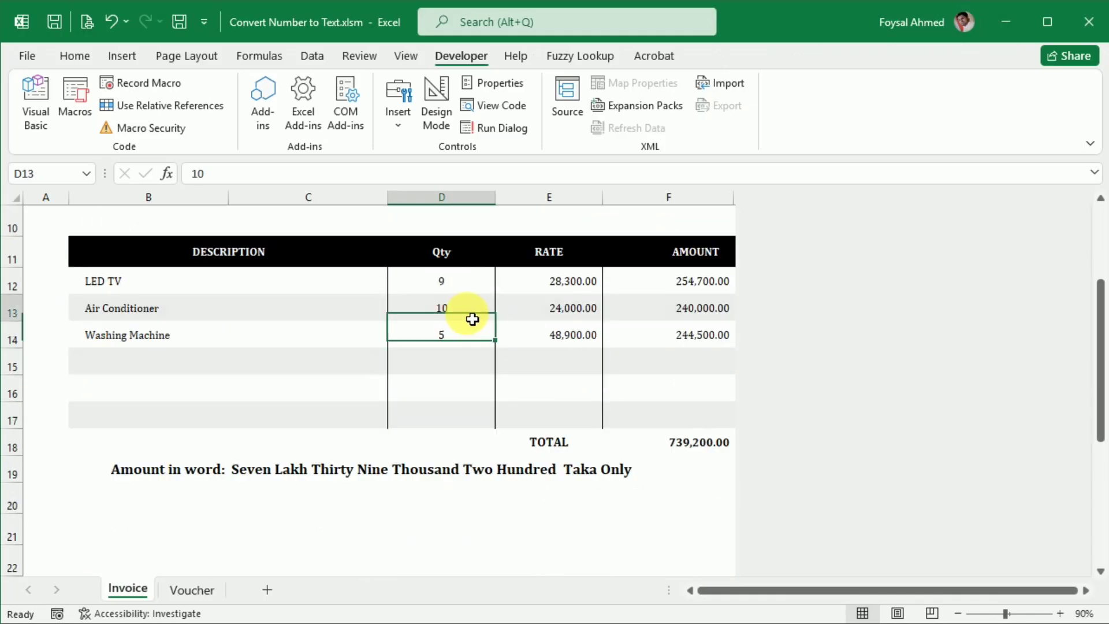
{"action": "type", "text": "3"}
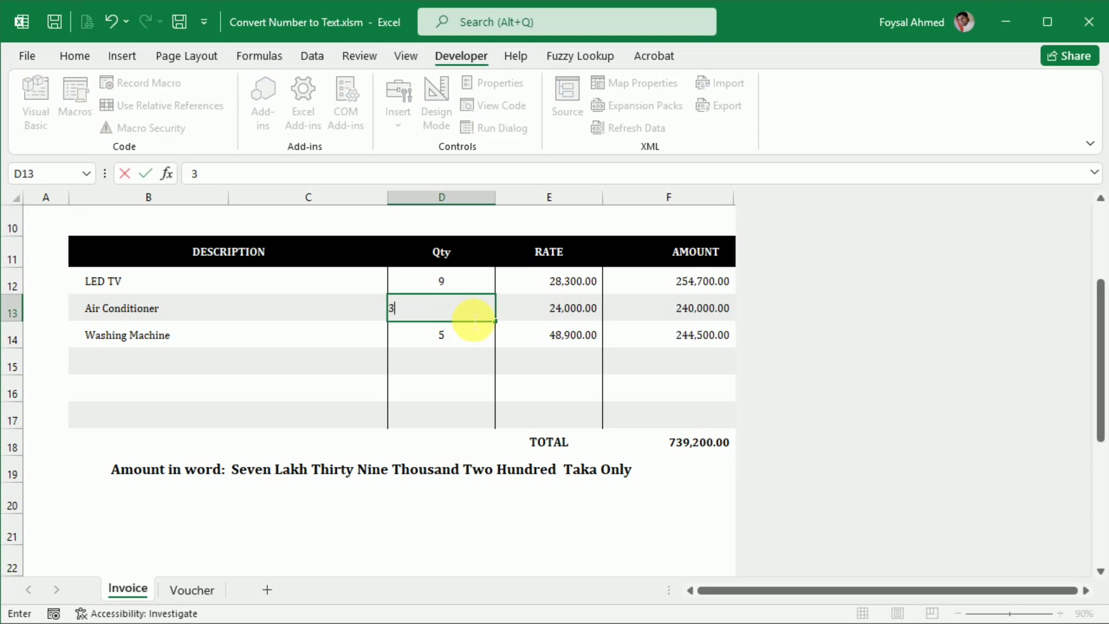
{"action": "key", "text": "Return"}
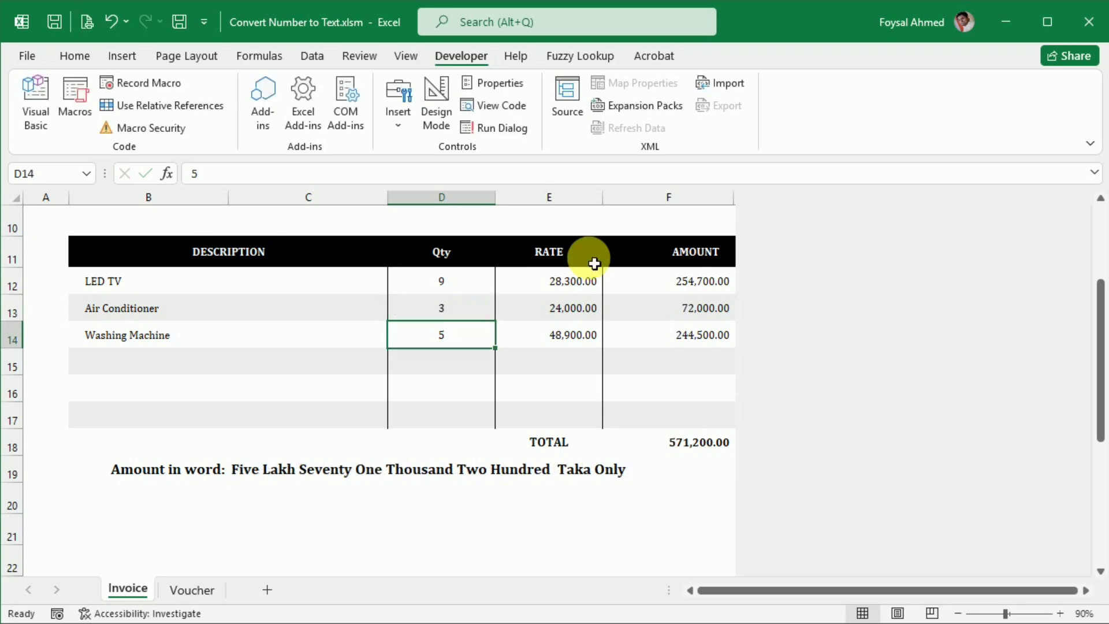
- Close the workbook with its changes saved and reopen Convert Number to Text.xlsm with its macro content enabled
{"action": "left_click", "coordinate": [1086, 21]}
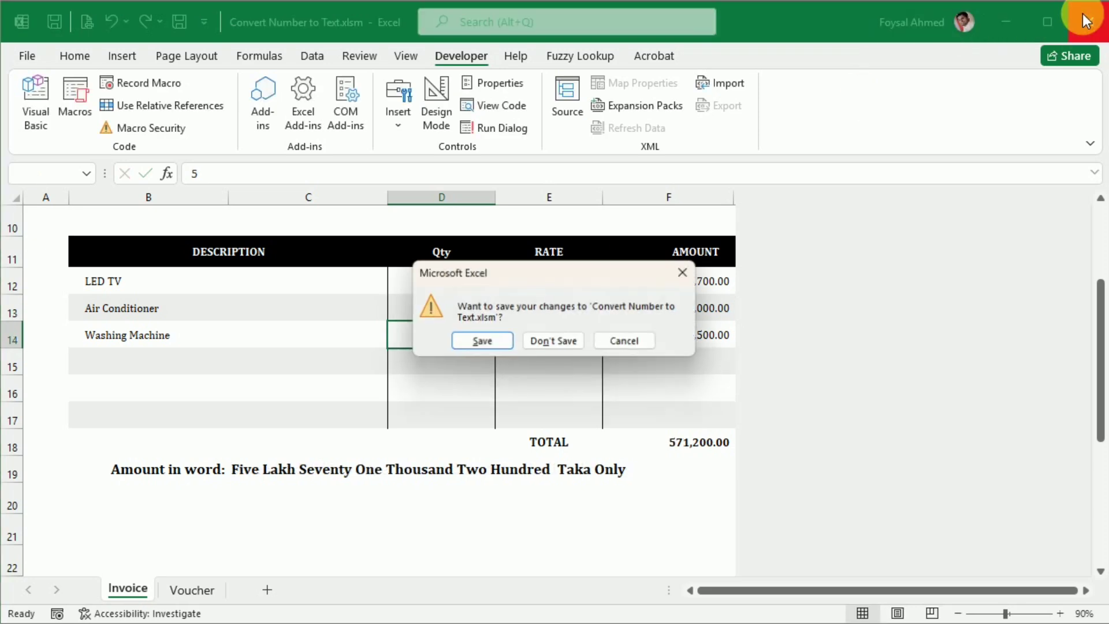
{"action": "left_click", "coordinate": [491, 347]}
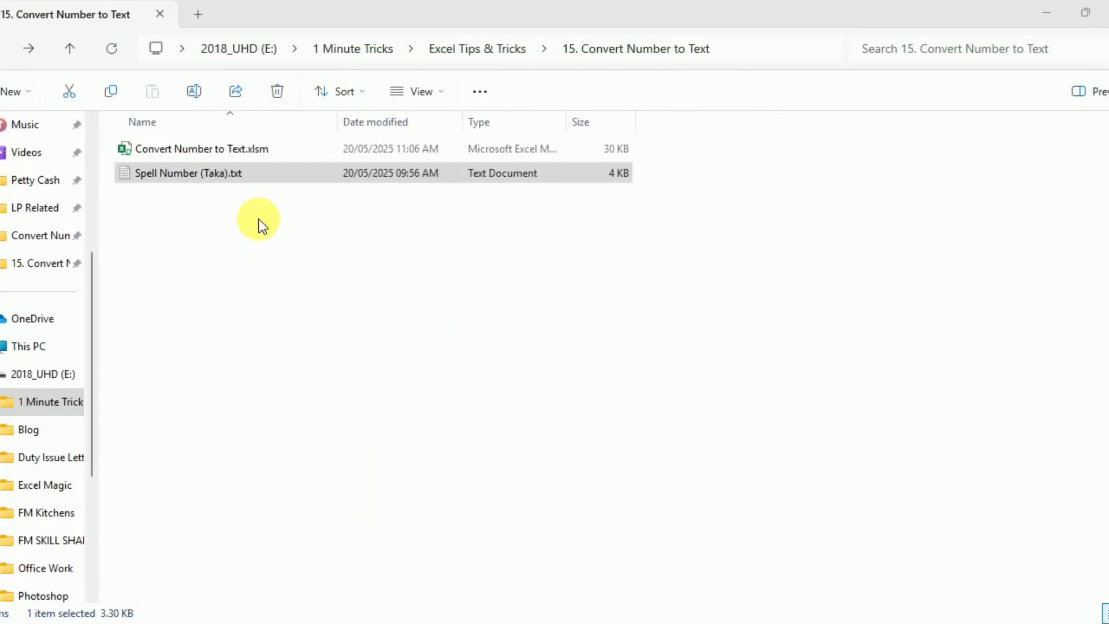
{"action": "double_click", "coordinate": [171, 149]}
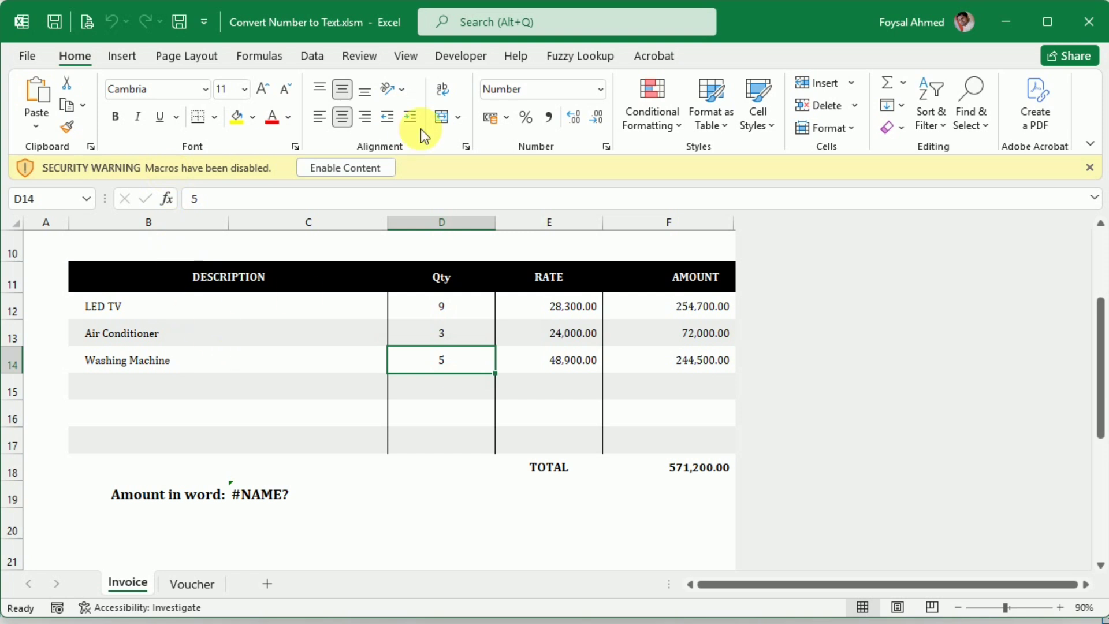
{"action": "left_click", "coordinate": [349, 168]}
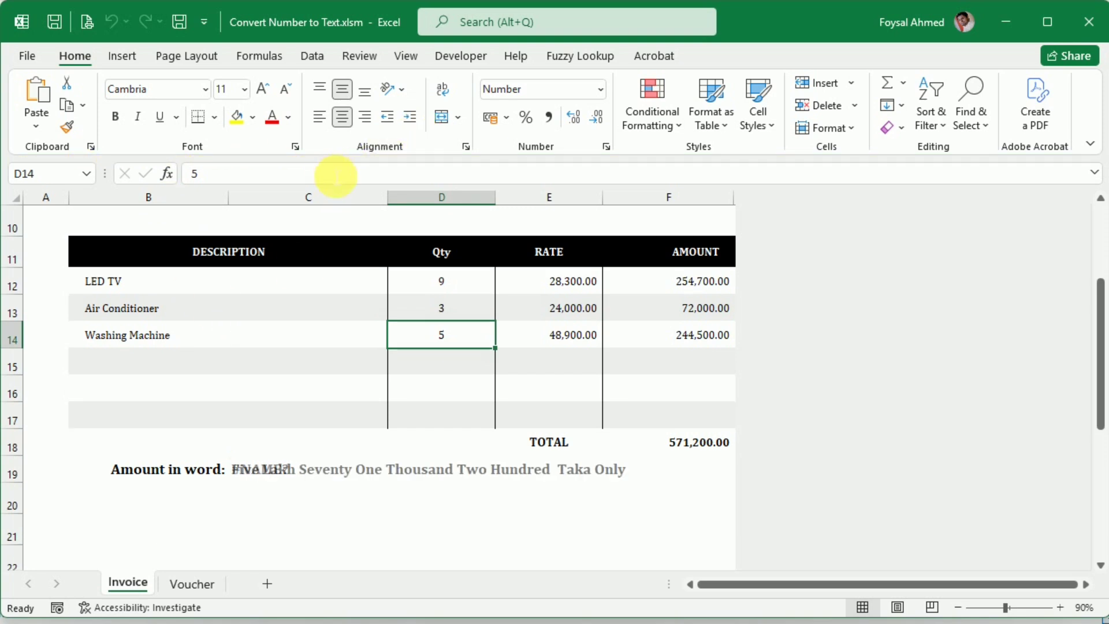
- Set the Air Conditioner quantity on the invoice to 15
{"action": "scroll", "coordinate": [418, 396], "scroll_direction": "up", "scroll_amount": 2}
{"action": "scroll", "coordinate": [420, 416], "scroll_direction": "down", "scroll_amount": 1}
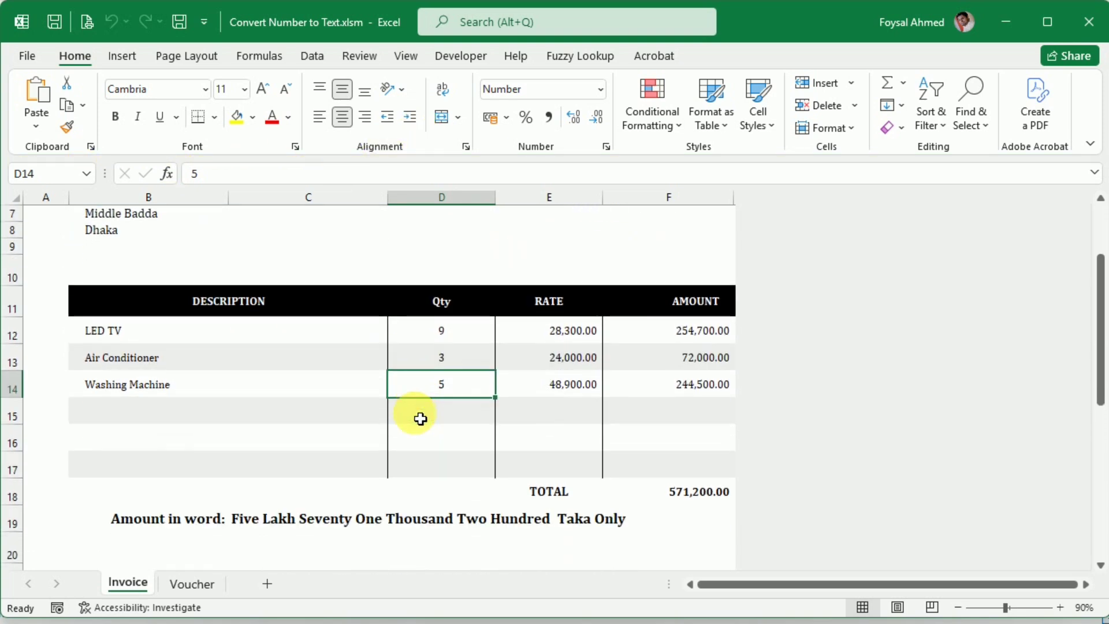
{"action": "left_click", "coordinate": [455, 357]}
{"action": "type", "text": "1"}
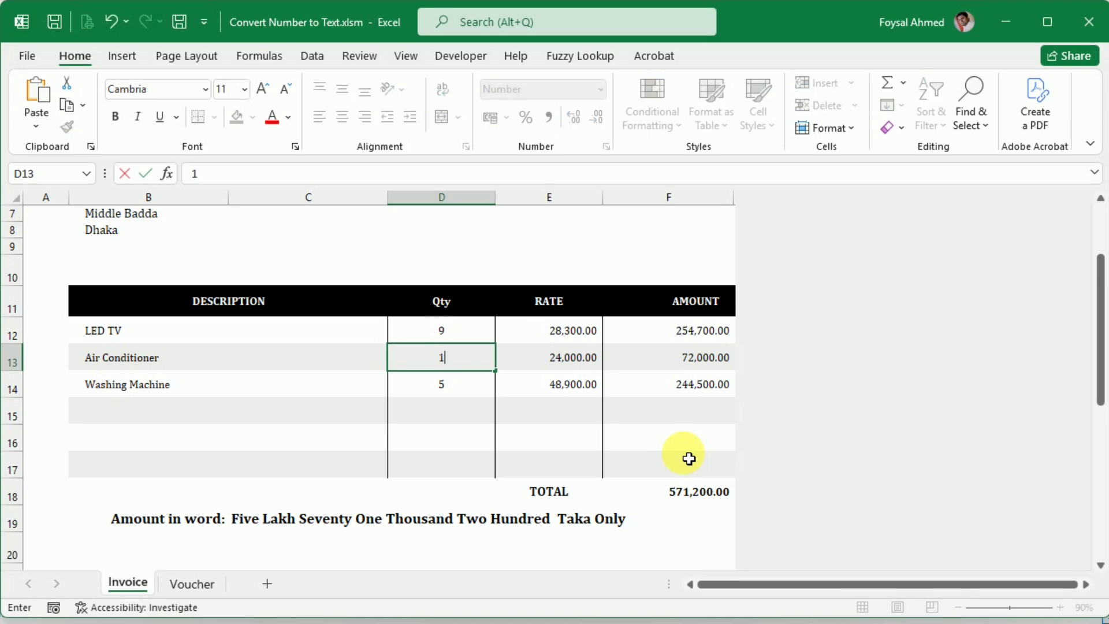
{"action": "type", "text": "5"}
{"action": "key", "text": "Return"}
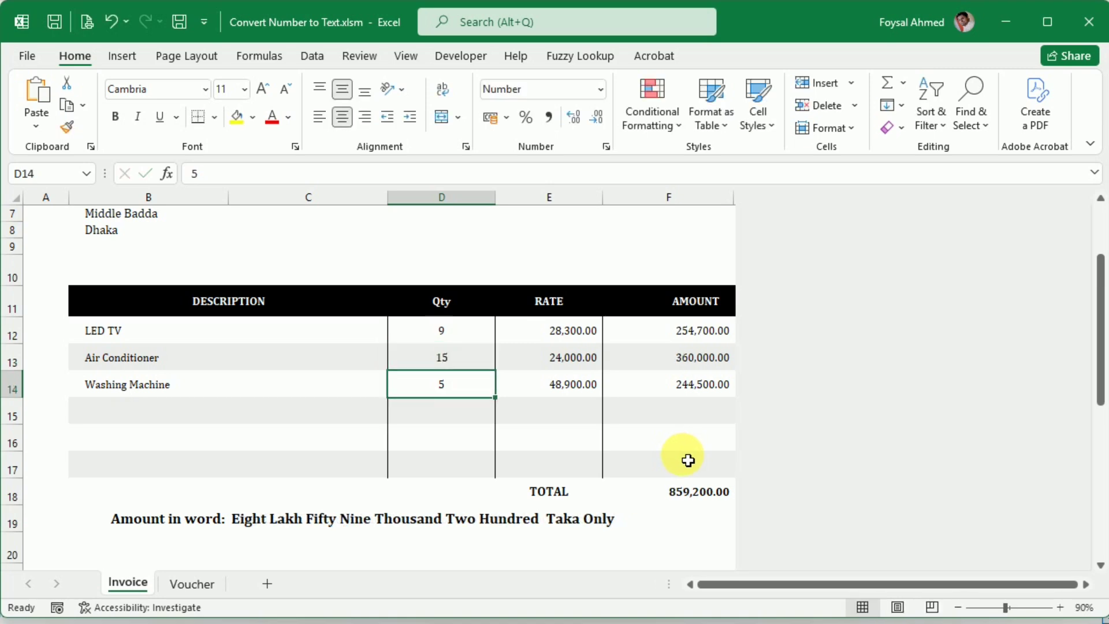
- On the Voucher sheet, set the petty cash amount in row 10 to 58000
{"action": "left_click", "coordinate": [195, 584]}
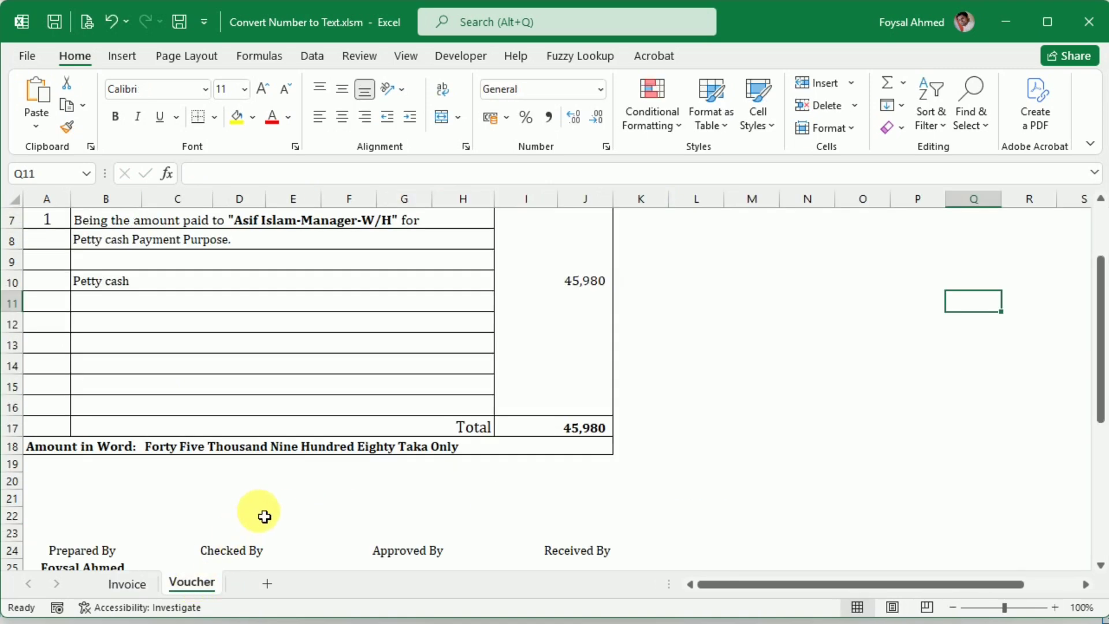
{"action": "scroll", "coordinate": [257, 462], "scroll_direction": "up", "scroll_amount": 2}
{"action": "left_click", "coordinate": [583, 422]}
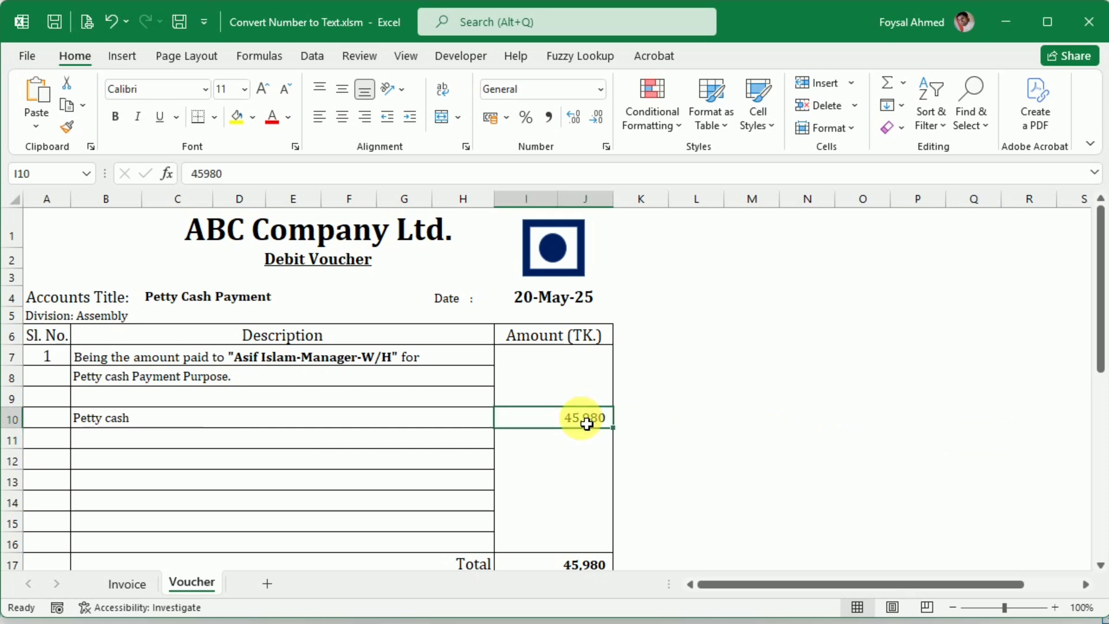
{"action": "type", "text": "58"}
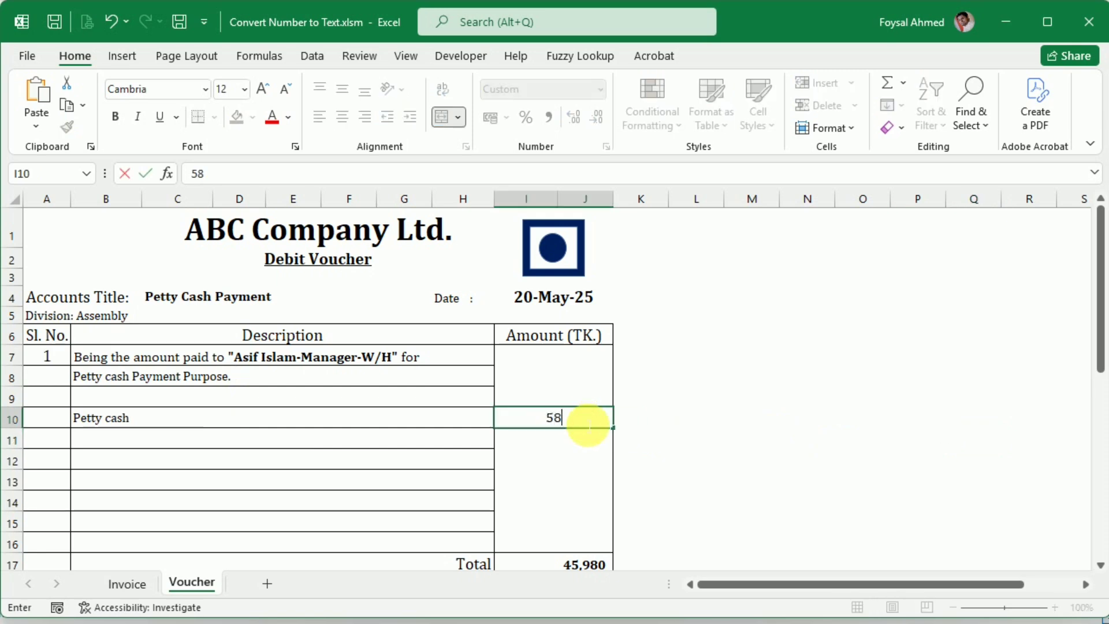
{"action": "key", "text": "Return"}
{"action": "scroll", "coordinate": [587, 436], "scroll_direction": "down", "scroll_amount": 1}
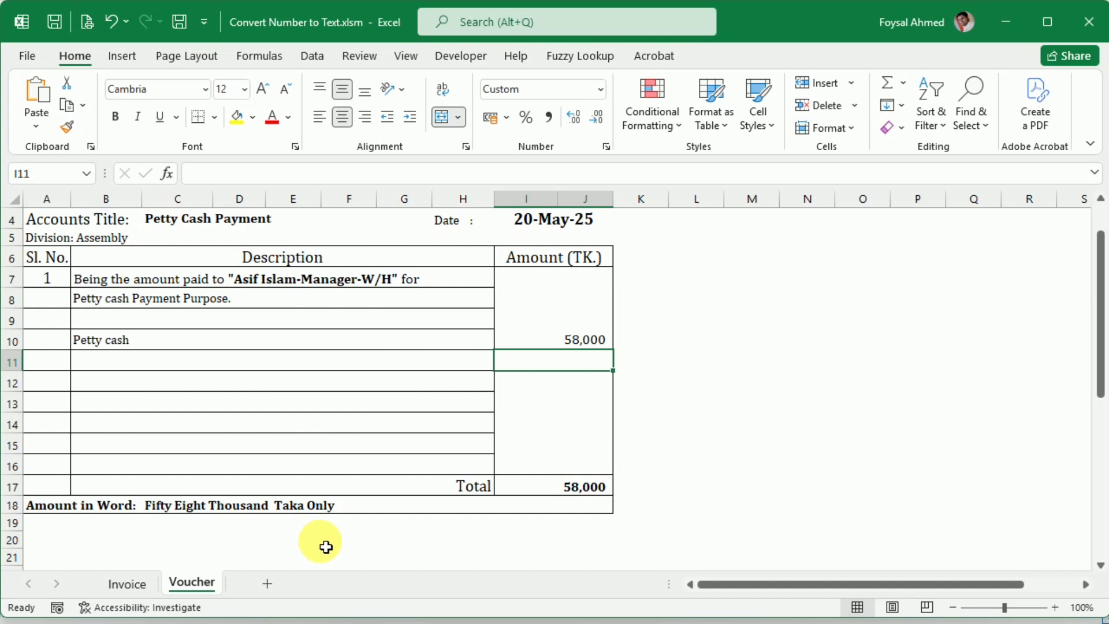
{"action": "scroll", "coordinate": [325, 545], "scroll_direction": "up", "scroll_amount": 1}
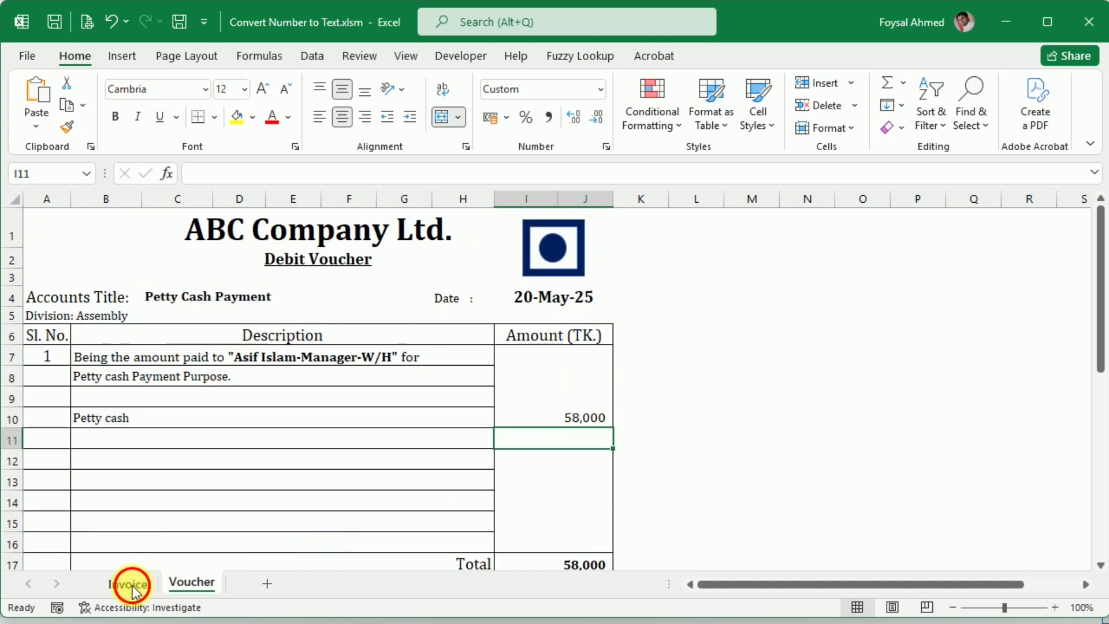